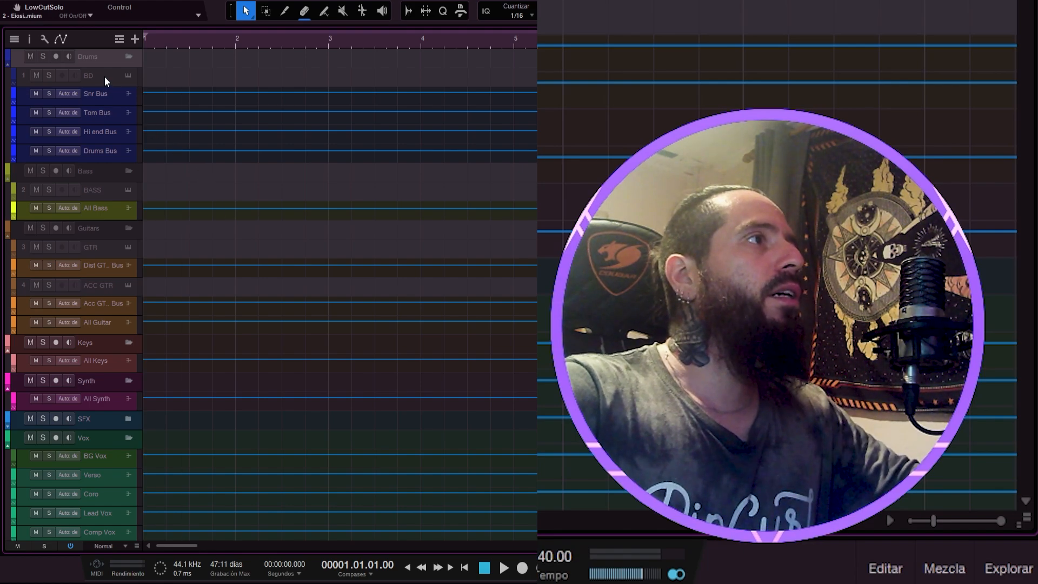
Enable the deactivated BD track in the Drums folder and open its virtual instrument
left_click(105, 77)
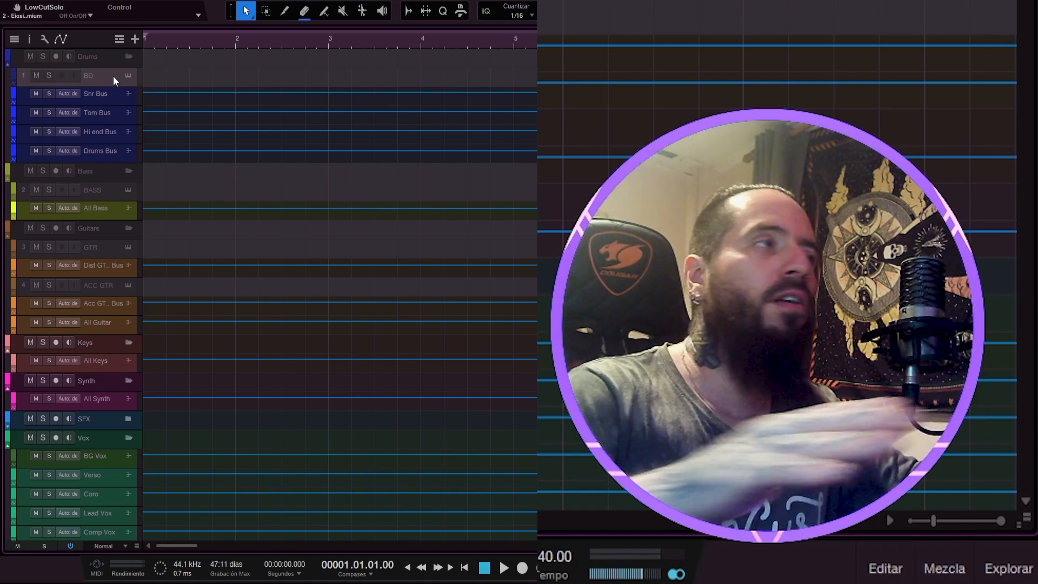
right_click(112, 76)
left_click(97, 78)
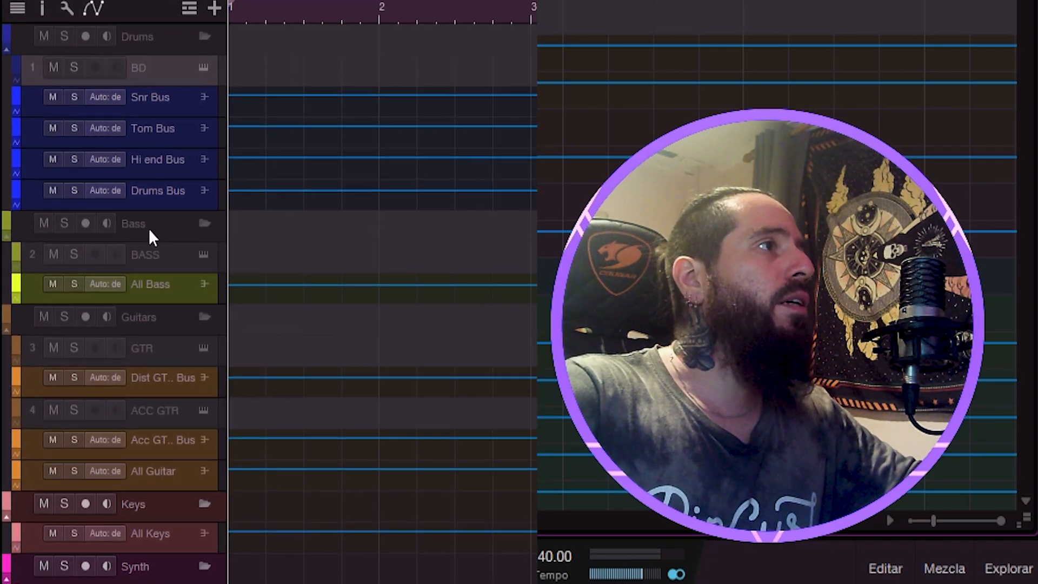
scroll(181, 485, "down", 5)
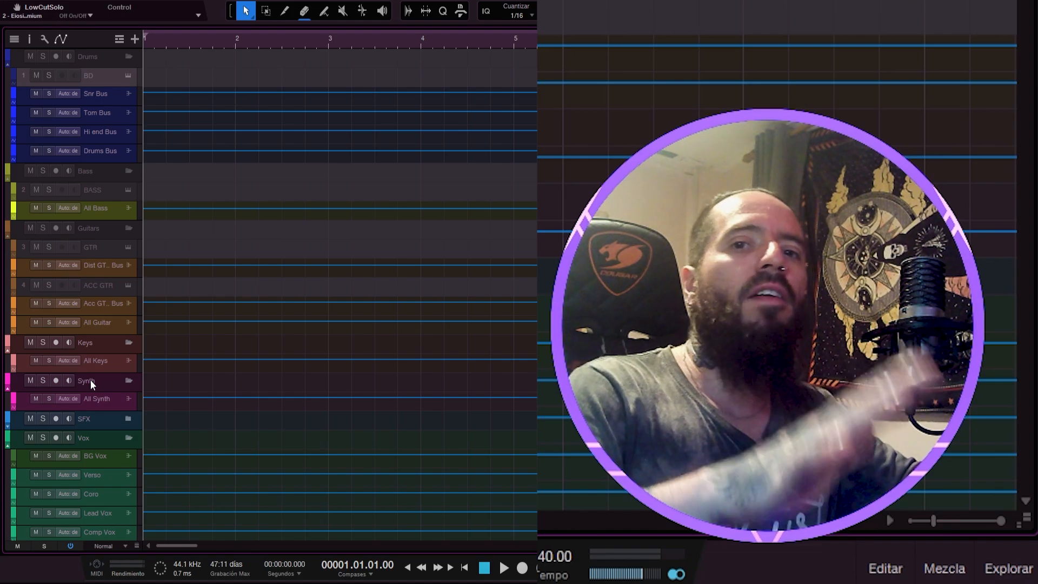
scroll(90, 379, "down", 1)
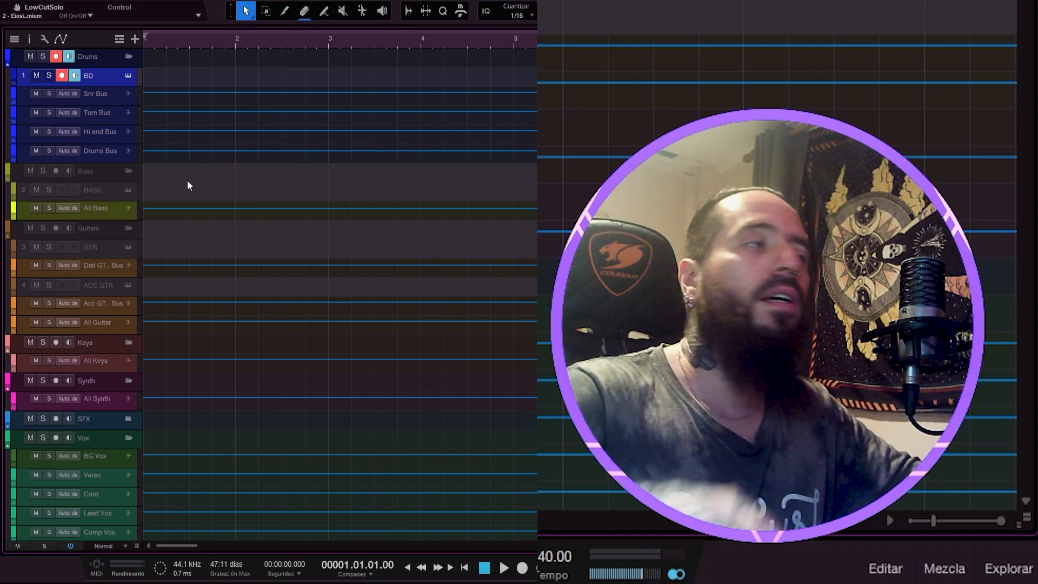
left_click(128, 76)
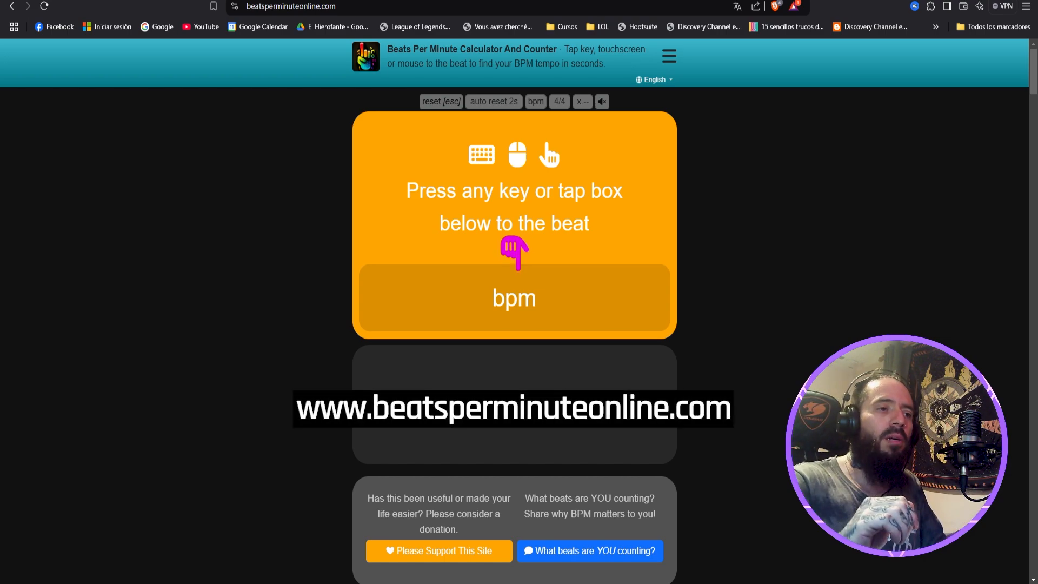
Switch to the beatsperminuteonline.com counter and tap along to the beat to find the reference tempo
left_click(454, 298)
left_click(453, 298)
left_click(453, 297)
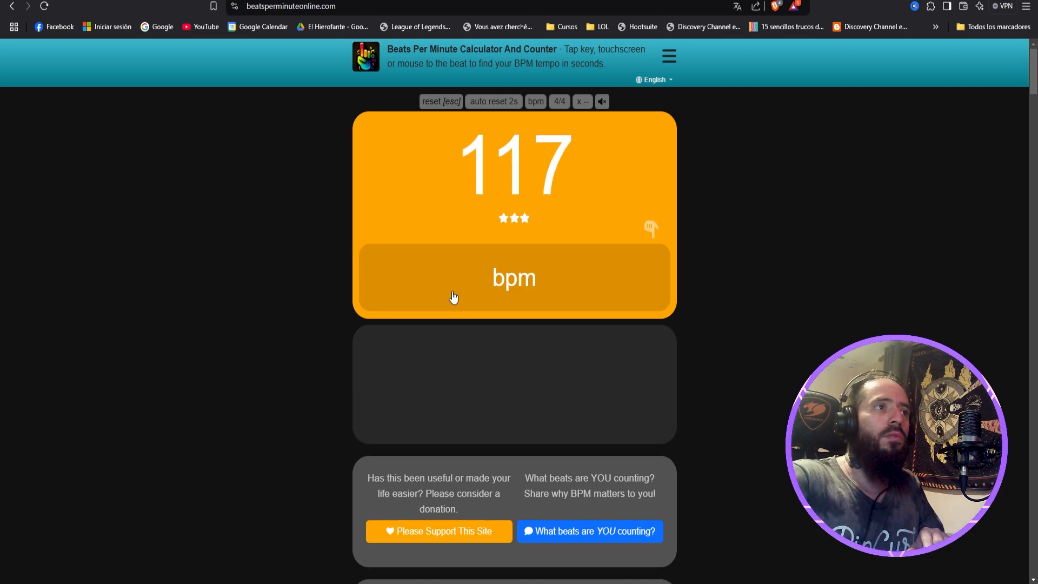
left_click(453, 297)
left_click(453, 297)
left_click(453, 297)
left_click(453, 298)
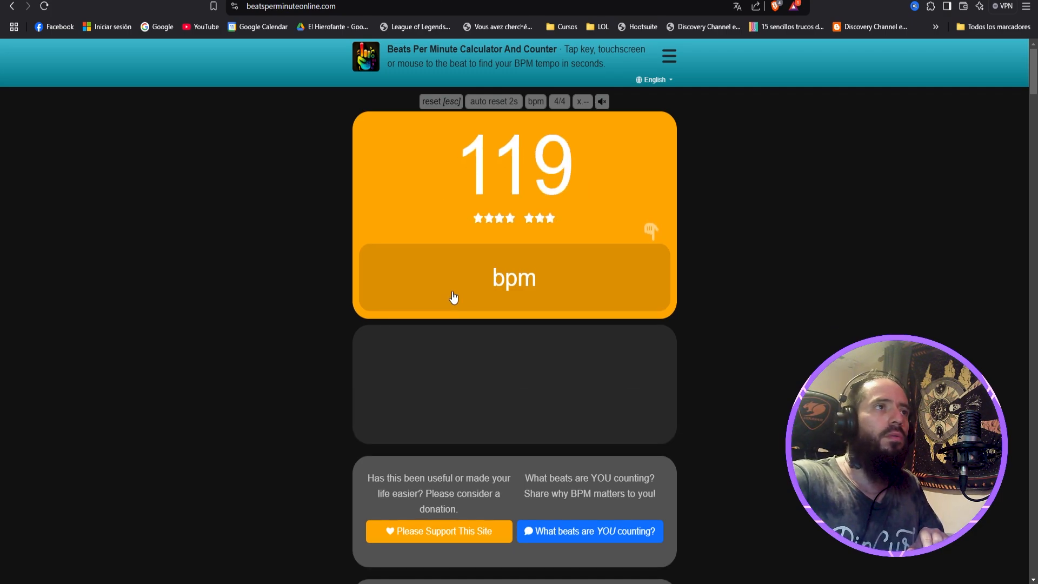
left_click(452, 297)
left_click(453, 297)
left_click(453, 298)
left_click(453, 297)
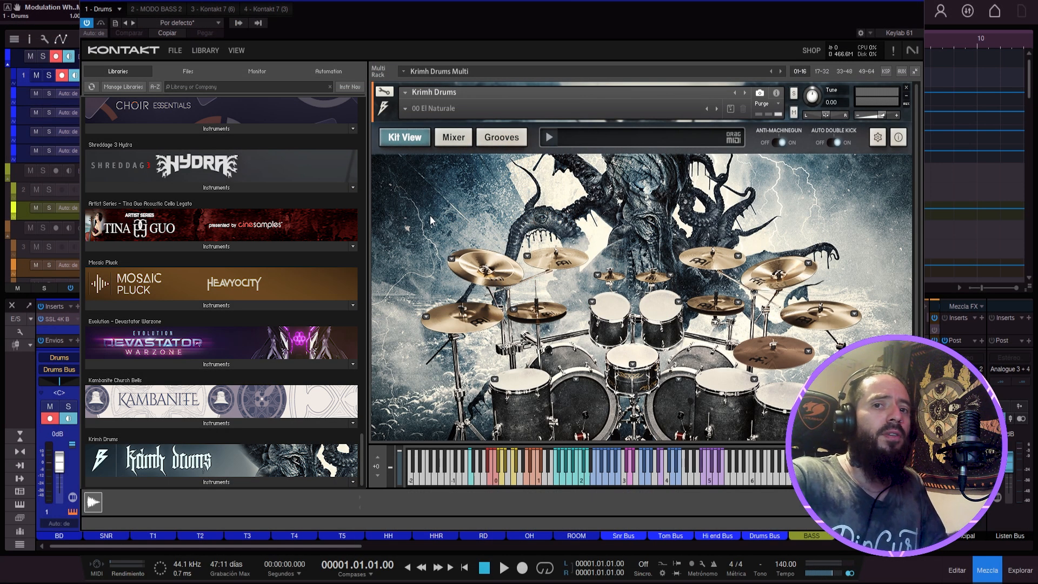
Switch back to Studio One and set the song tempo to 120 BPM
left_click(782, 563)
type("120")
key("Return")
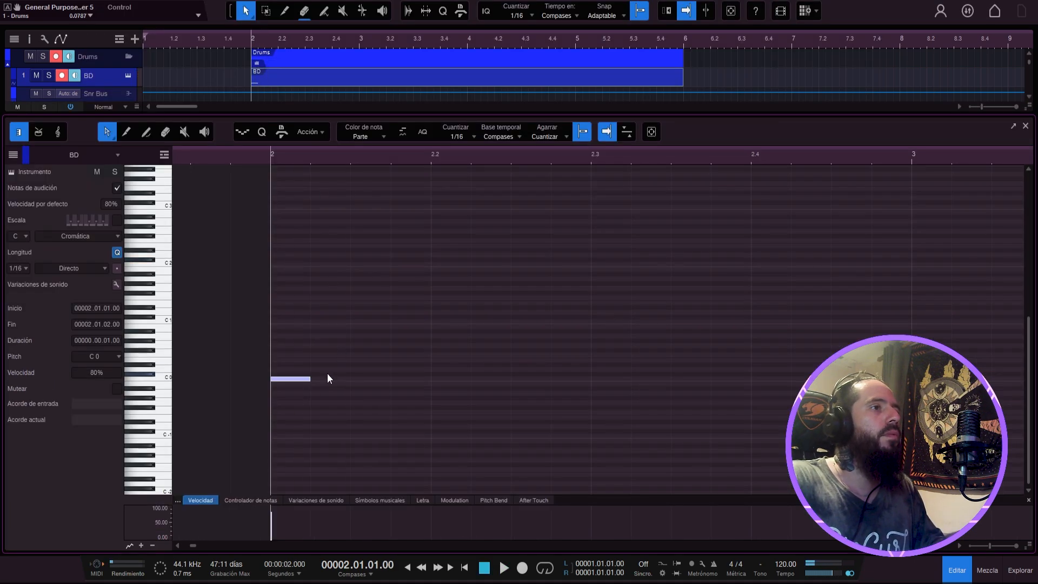
Add sixteenth-note C0 hits at 2.1.2 and 2.1.4 in the BD part, auditioning the pattern
left_click(327, 378)
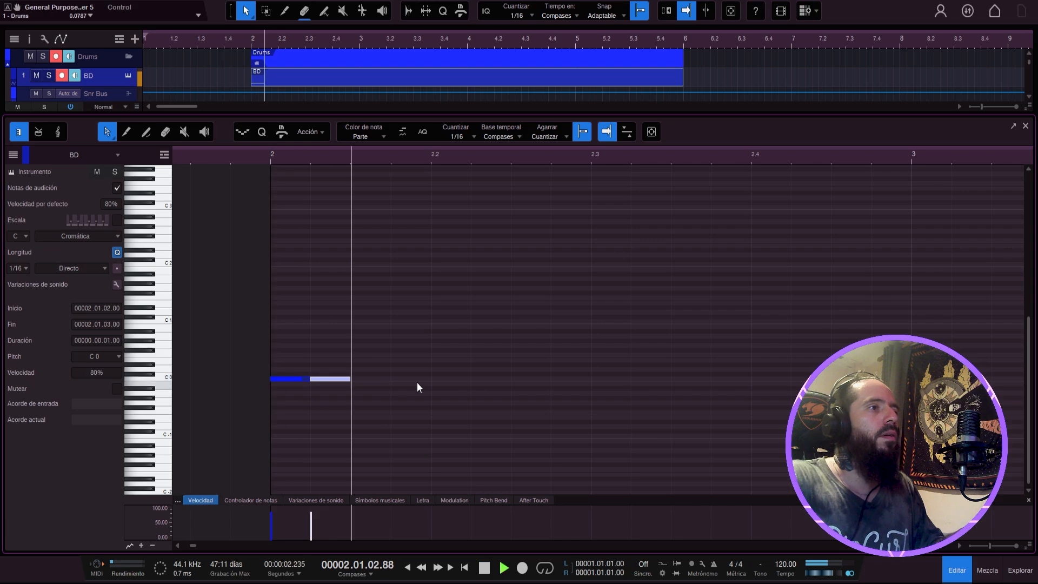
key("space")
key("space")
double_click(458, 380)
left_click_drag(463, 380, 426, 379)
key("space")
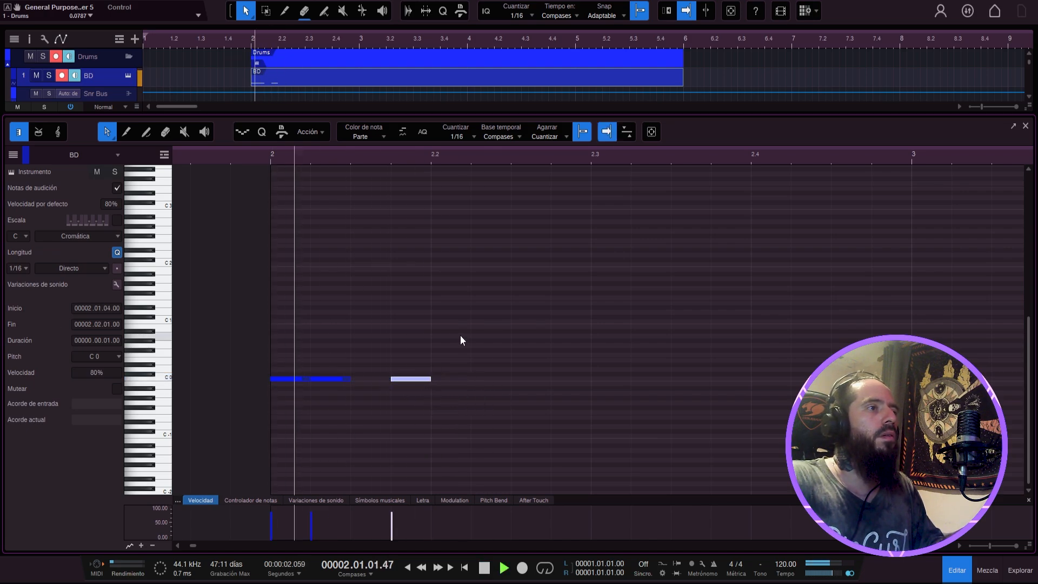
key("space")
Add a sixteenth-note D0 hit on beat 2.2 of the BD part and audition it
double_click(495, 369)
key("space")
key("space")
left_click_drag(498, 370, 458, 370)
key("space")
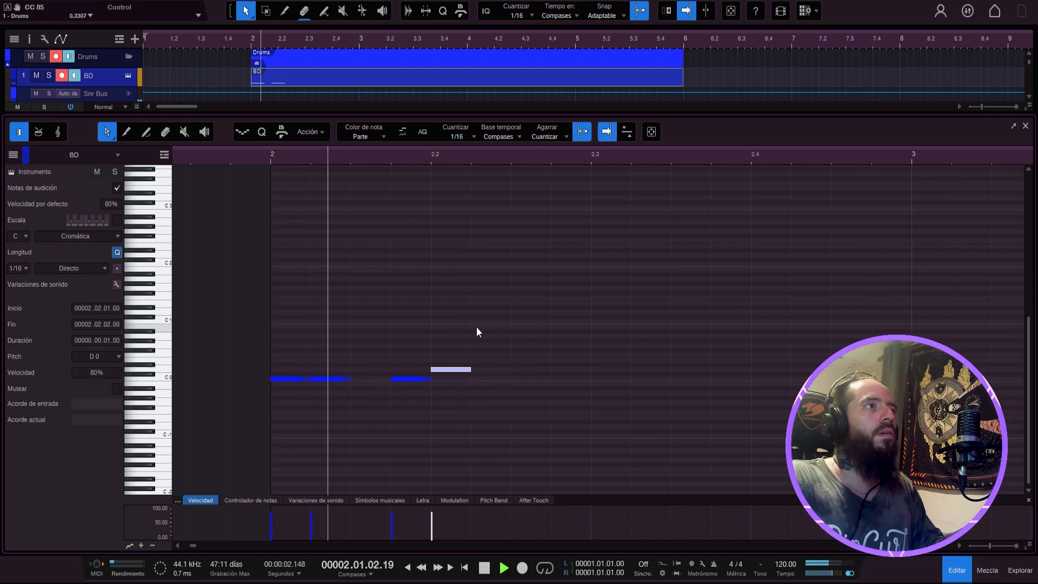
key("space")
Add a sixteenth-note C0 hit at 2.2.2, right after the D0 hit, and play back the pattern
left_click(520, 381)
double_click(520, 380)
key("space")
key("space")
left_click_drag(527, 379, 489, 379)
key("space")
key("space")
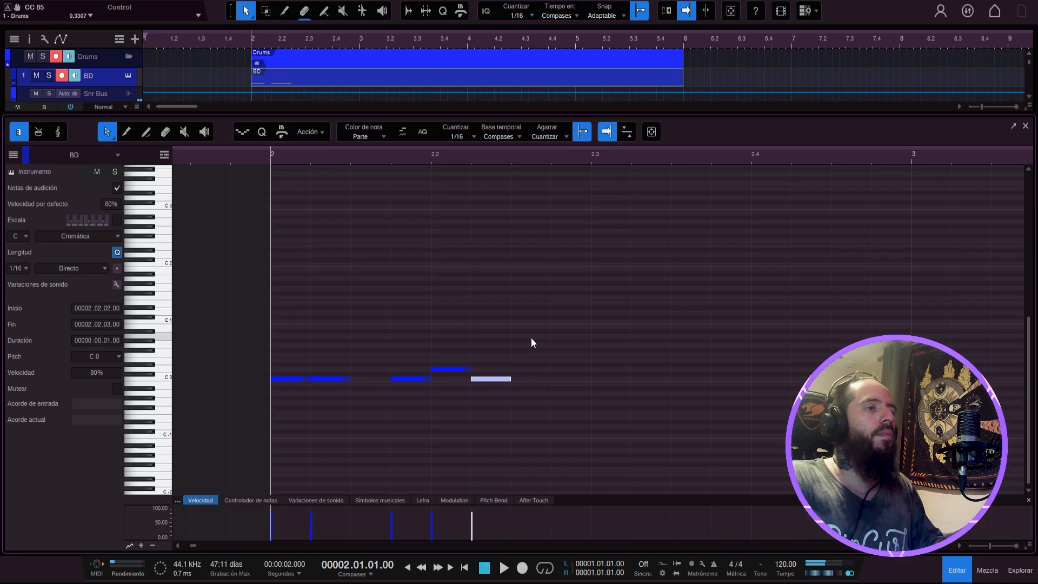
key("space")
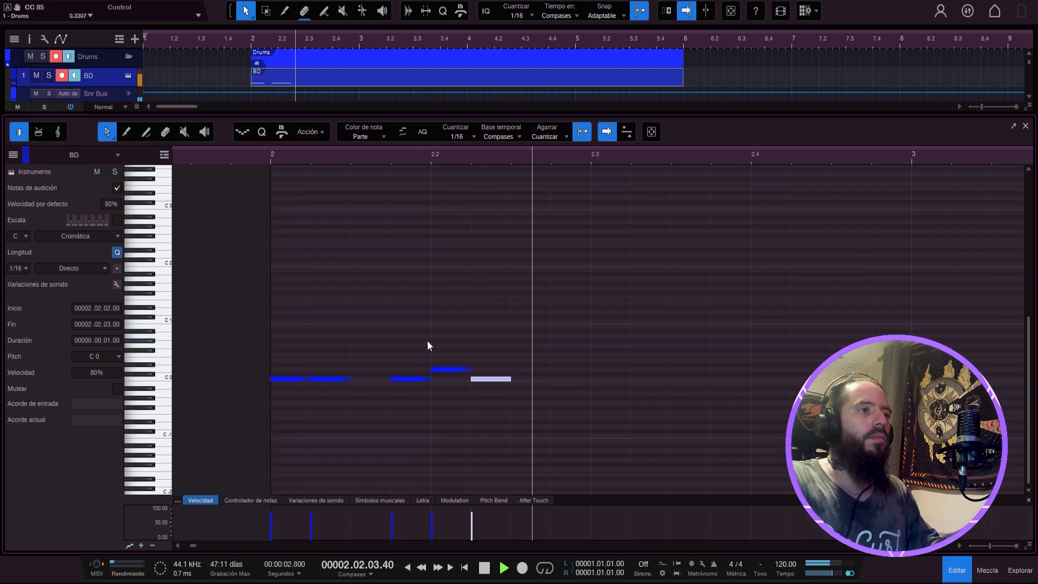
key("space")
Add sixteenth-note C0 hits at 2.2.4 and 2.3.1 and play back the pattern
double_click(568, 378)
key("space")
key("space")
double_click(599, 378)
key("space")
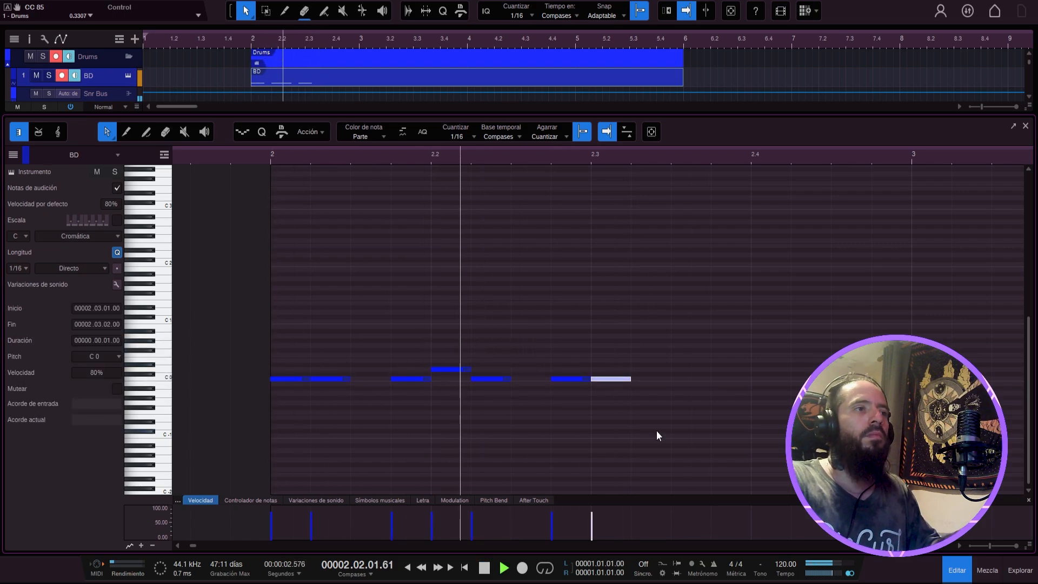
key("space")
Complete the bar 2 pattern with C0 hits at 2.3.3, 2.3.4 and 2.4.2 and a D0 hit on beat 2.4
double_click(692, 379)
double_click(738, 380)
key("space")
key("space")
double_click(766, 370)
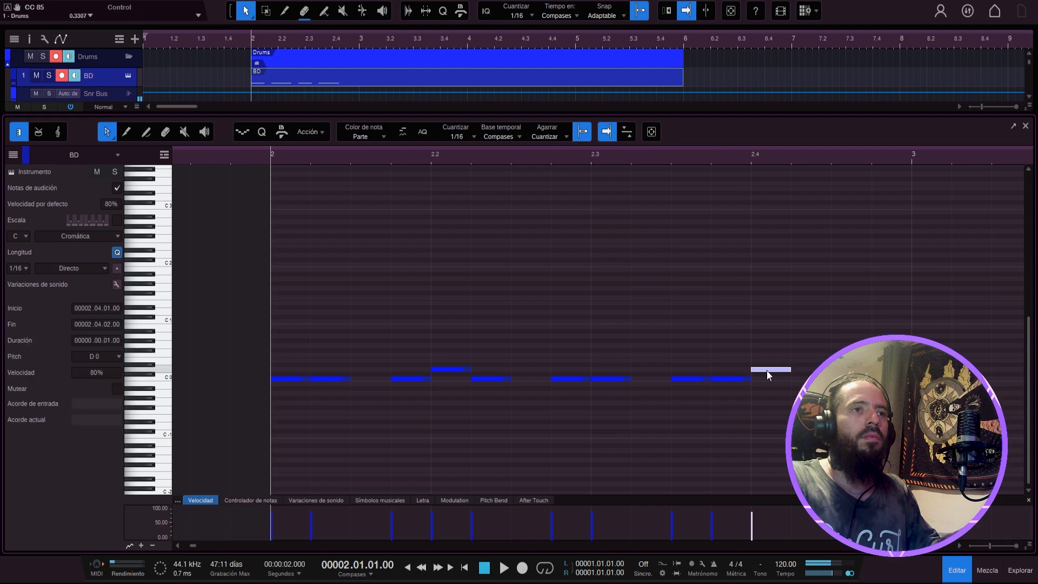
key("space")
key("space")
double_click(800, 379)
Duplicate all notes of the bar 2 pattern three times to fill bars 3 to 5, and play back the result
left_click_drag(673, 154, 587, 150)
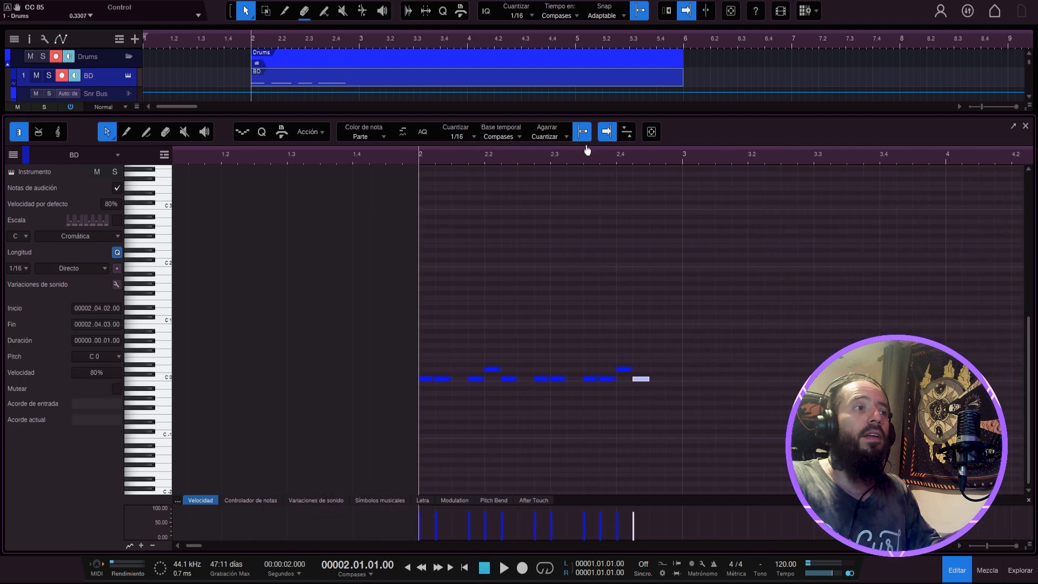
left_click_drag(493, 156, 449, 143)
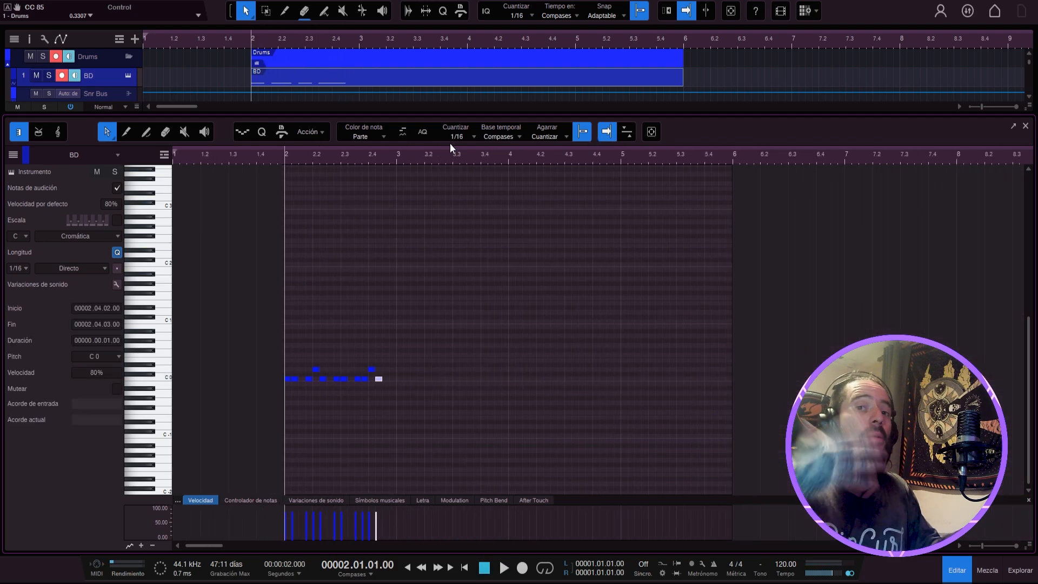
left_click_drag(215, 319, 445, 414)
key("d")
key("d")
key("d")
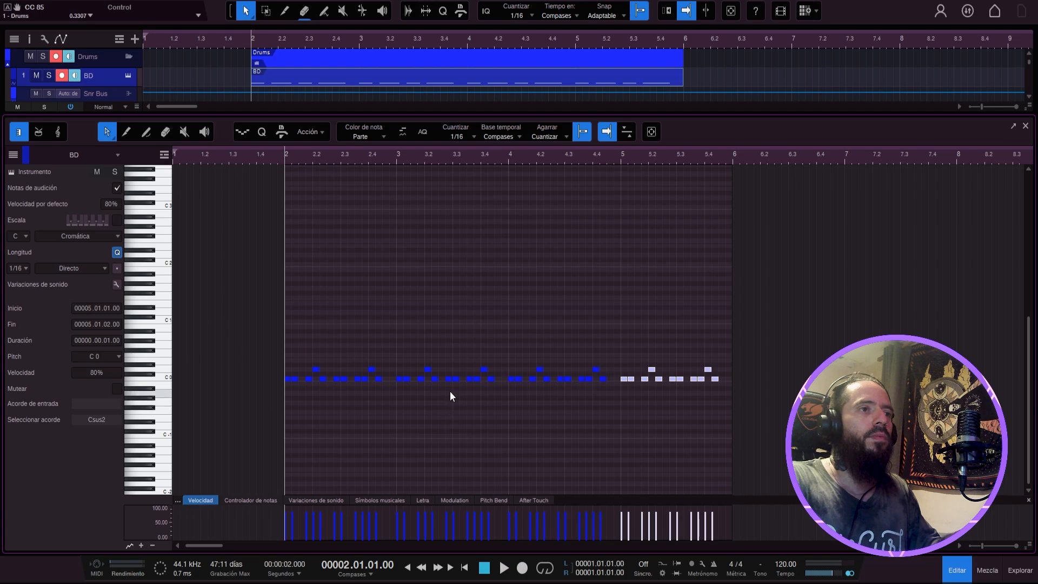
key("space")
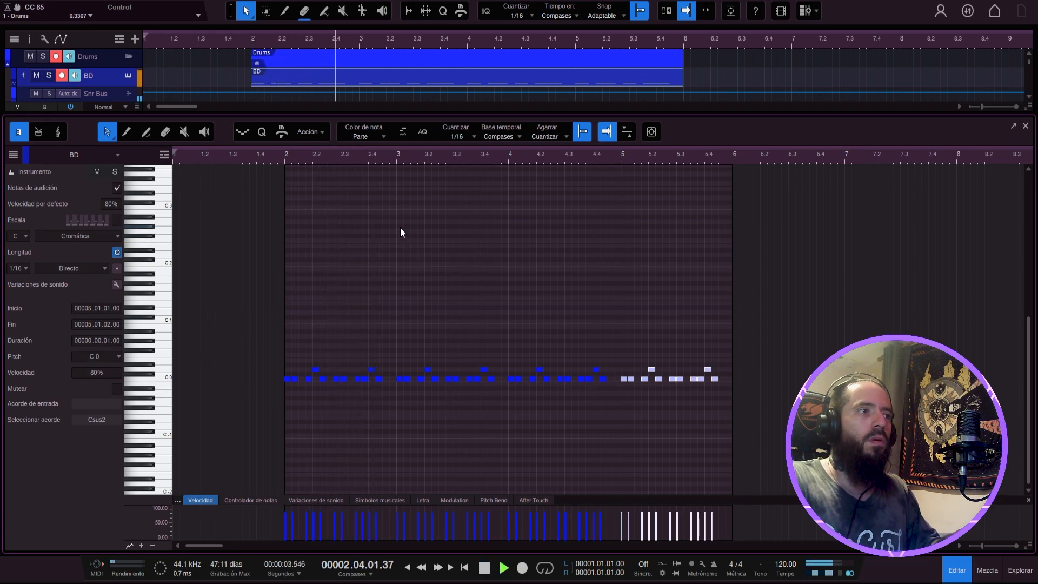
key("space")
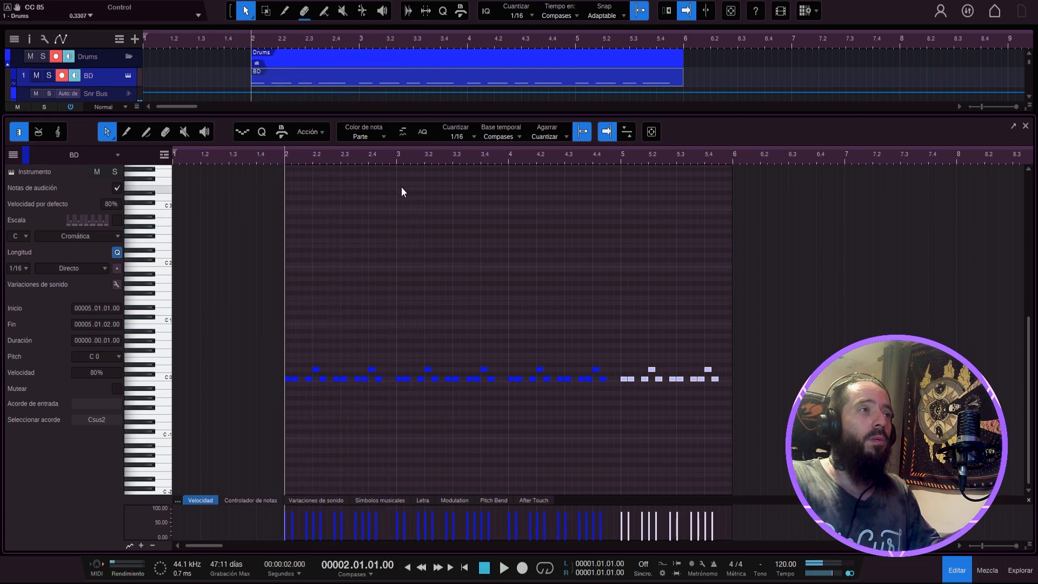
Add a C0 hit on the last sixteenth of each of bars 2 to 5
left_click(392, 378)
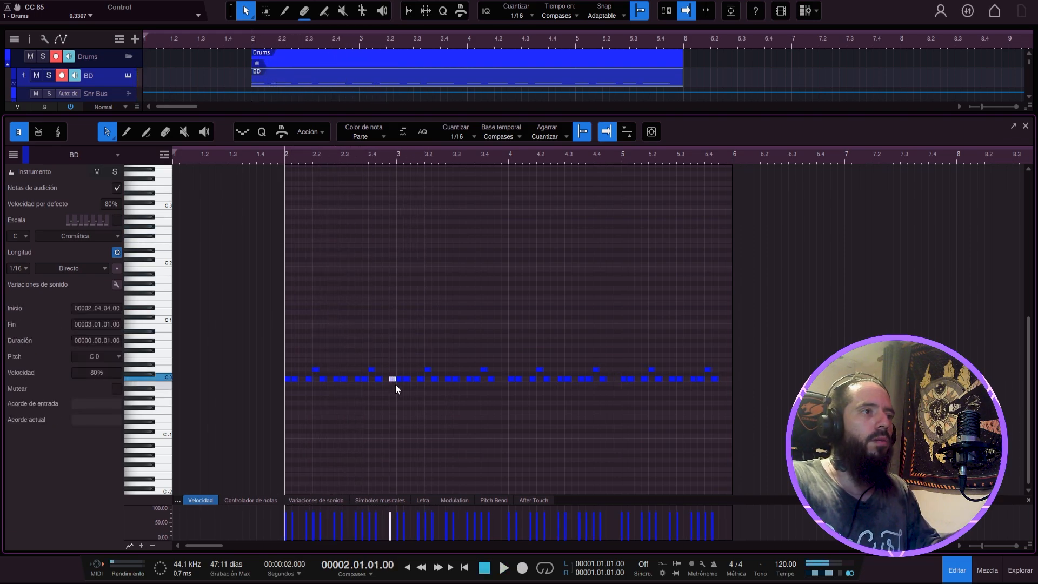
left_click(510, 378)
left_click_drag(510, 379, 508, 383)
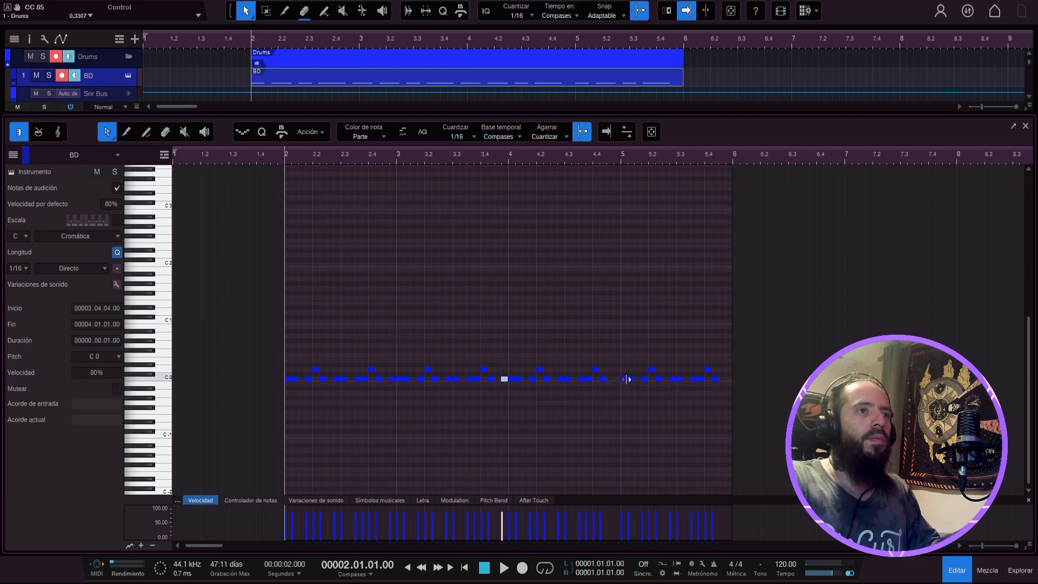
left_click_drag(631, 378, 616, 380)
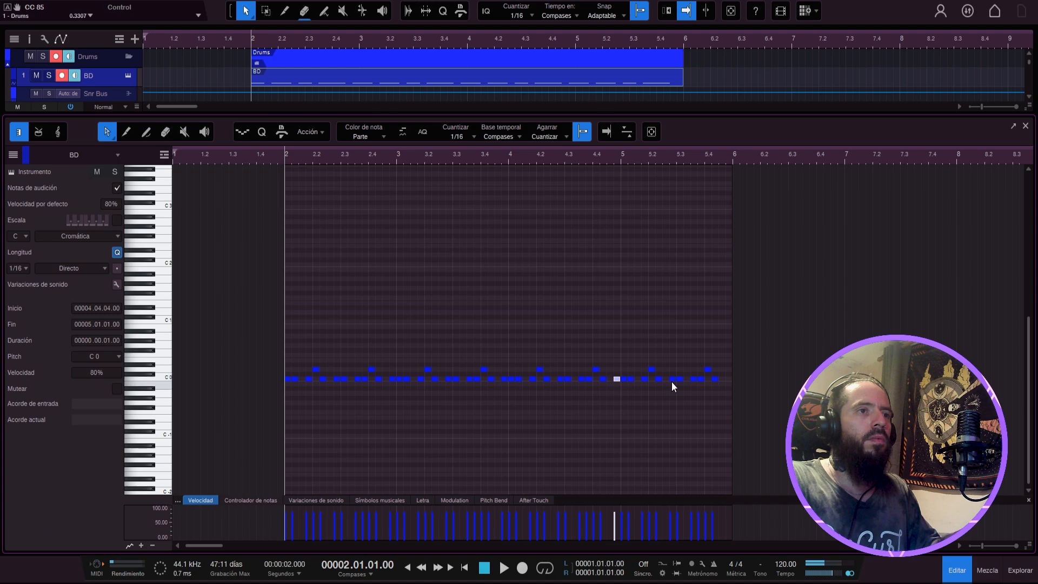
key("space")
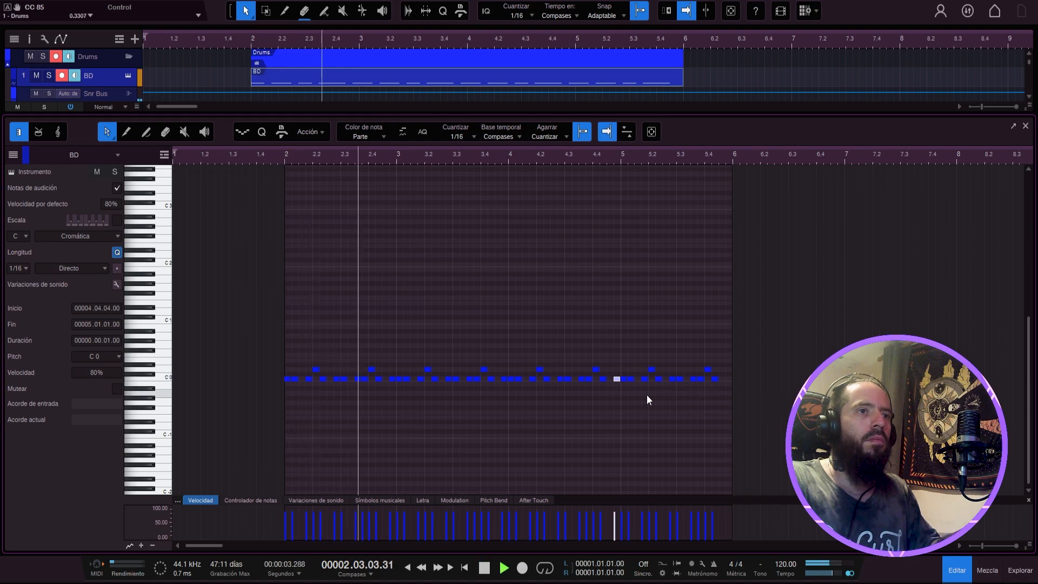
double_click(728, 378)
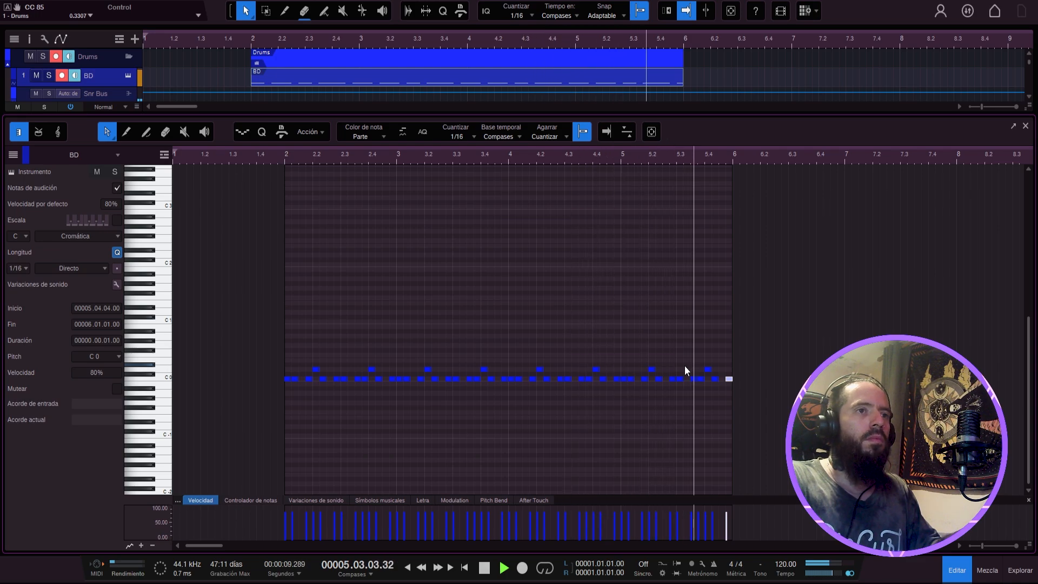
Raise the last sixteenth note of bar 3 to D0 and play back the four-bar groove
left_click_drag(492, 161, 474, 212)
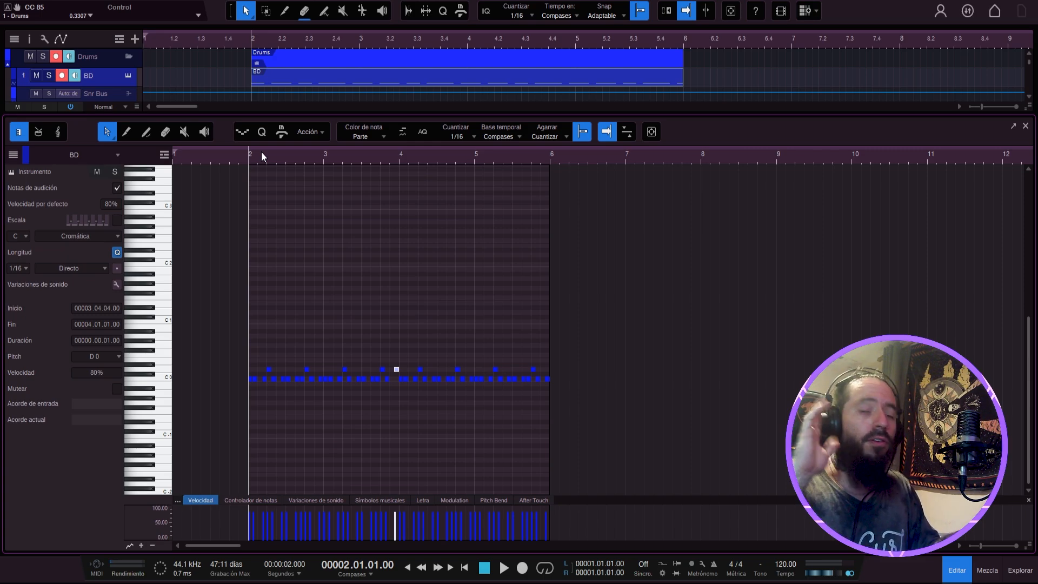
key("space")
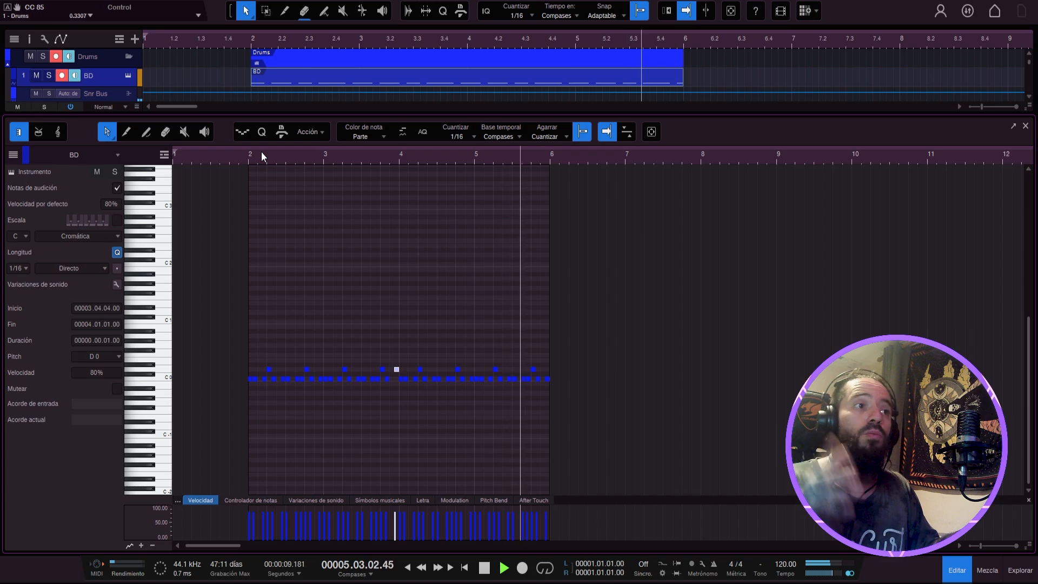
key("space")
Reshape the last two beats of bar 5 into a drum fill with notes raised to pitches from A0 to B0, and play it back
left_click_drag(520, 161, 501, 173)
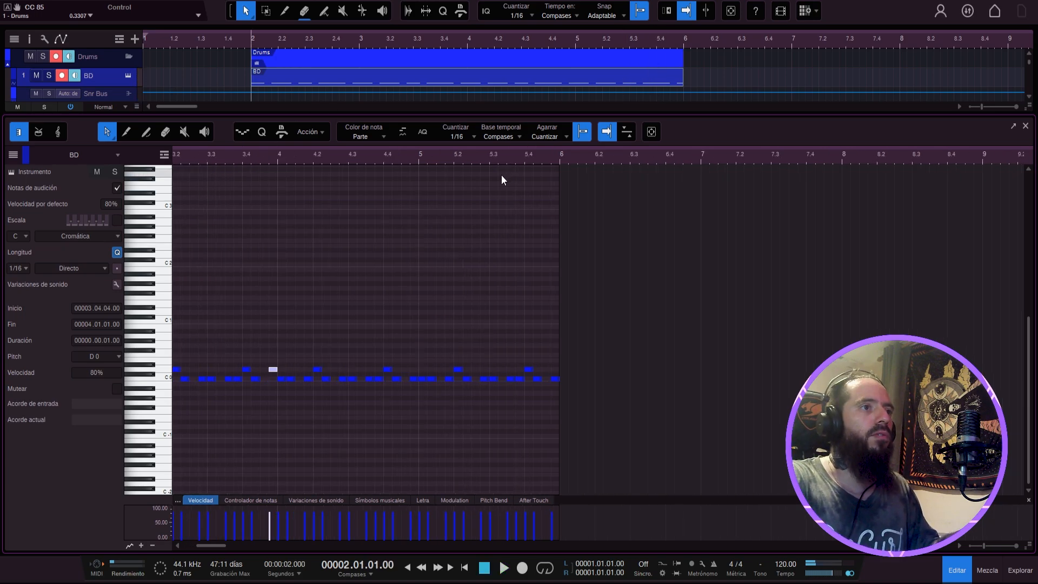
left_click_drag(492, 379, 492, 336)
left_click_drag(499, 161, 485, 179)
left_click_drag(475, 336, 505, 336)
left_click_drag(521, 380, 523, 332)
mouse_move(538, 370)
left_mouse_down()
mouse_move(539, 327)
mouse_move(535, 378)
left_mouse_up()
left_click_drag(582, 378, 578, 364)
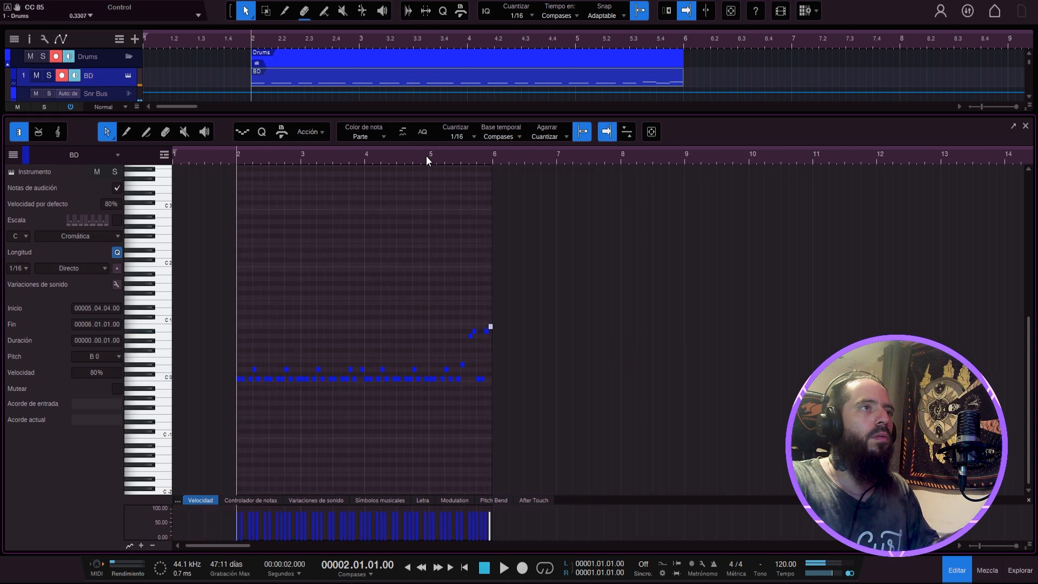
left_click(426, 156)
key("space")
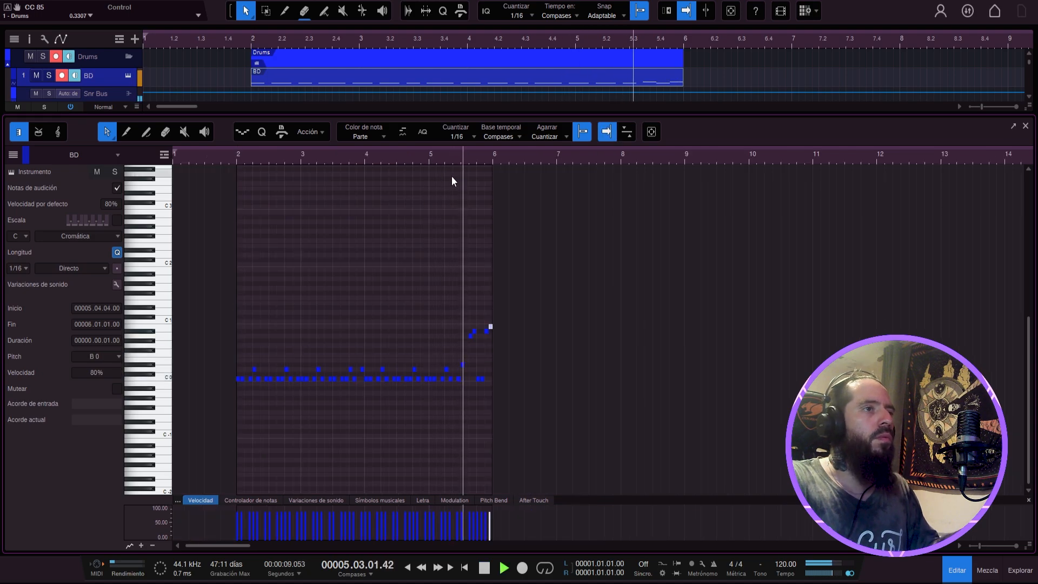
key("space")
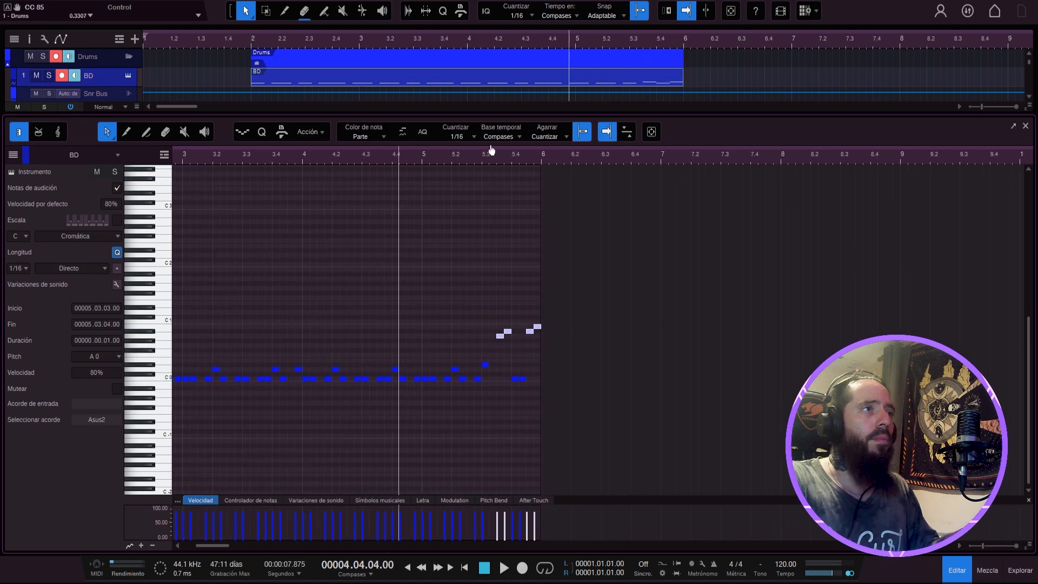
Enlarge the velocity lane and set the velocity of all notes in the BD part to 100%
left_click_drag(490, 148, 553, 128)
left_click_drag(608, 496, 608, 394)
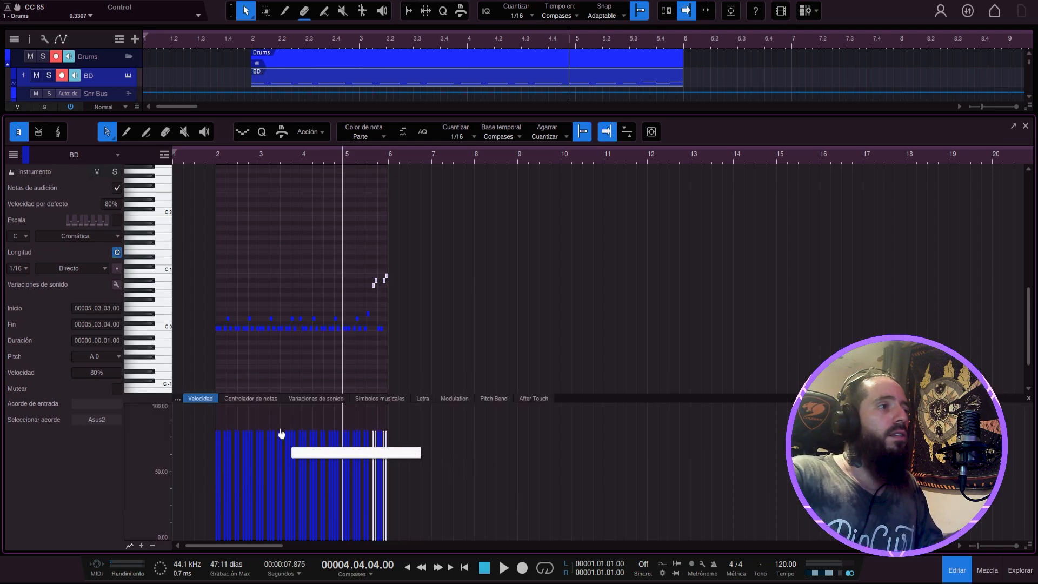
left_click(215, 261)
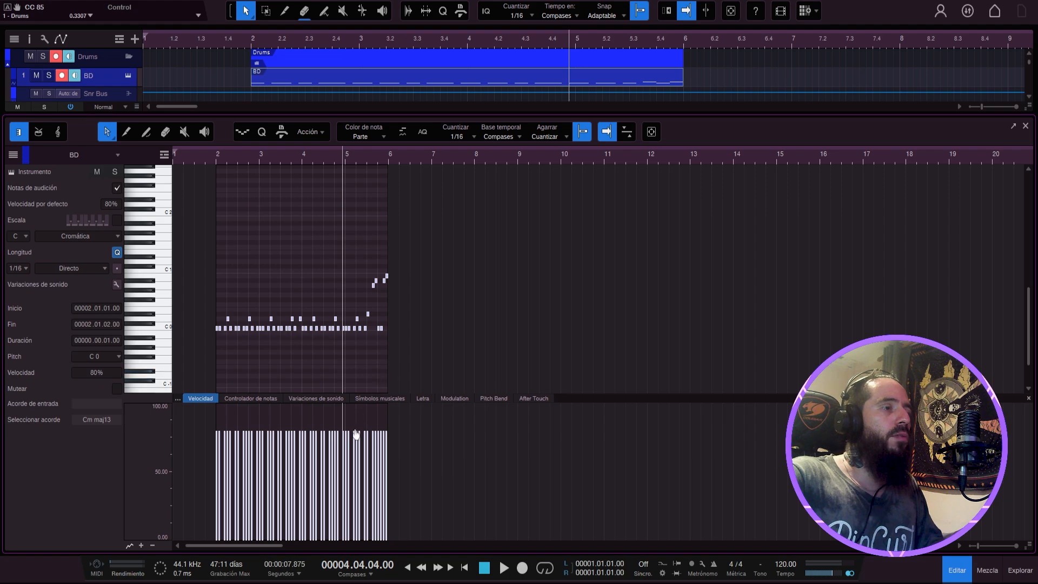
left_click_drag(346, 465, 329, 427)
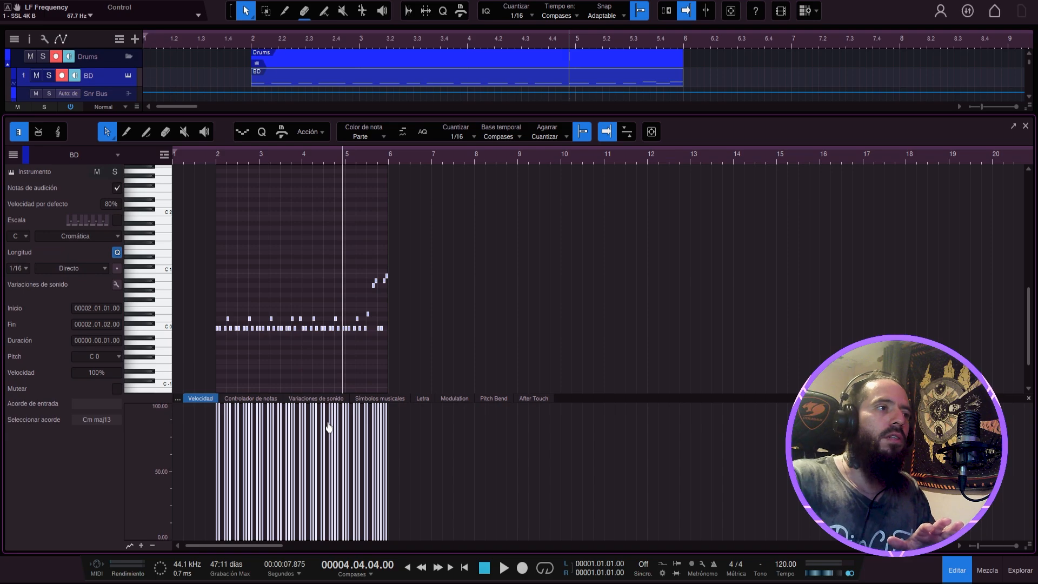
Deselect the notes and play back the drum groove from bar 2 through the closing fill
left_click(232, 301)
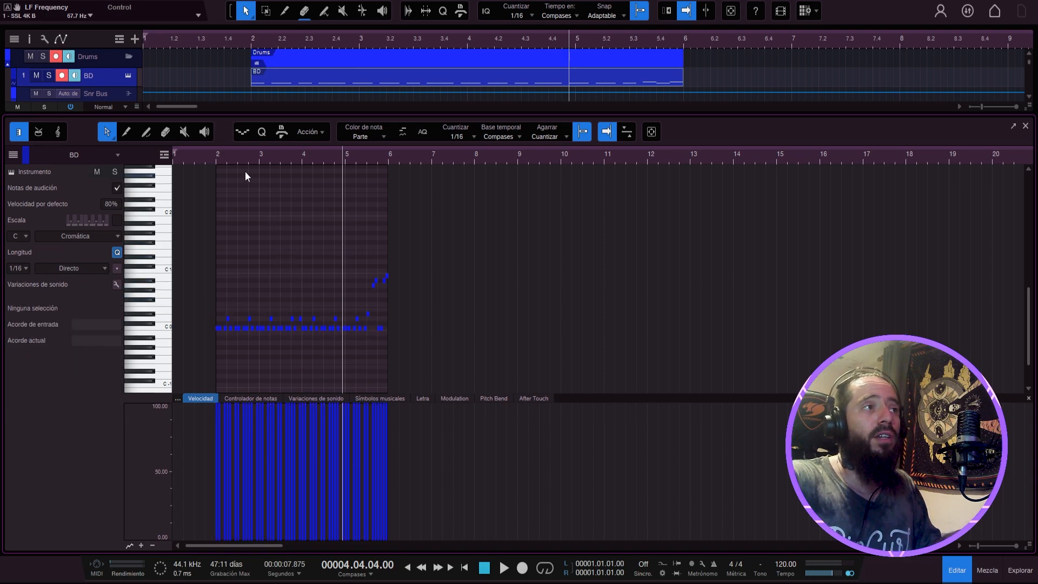
left_click(217, 156)
key("space")
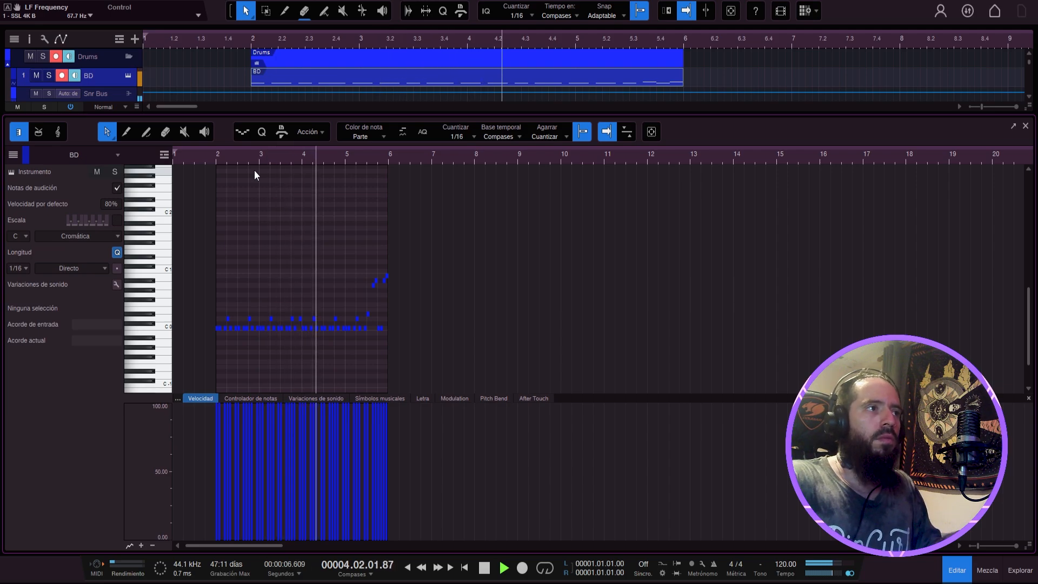
scroll(356, 172, "up", 4)
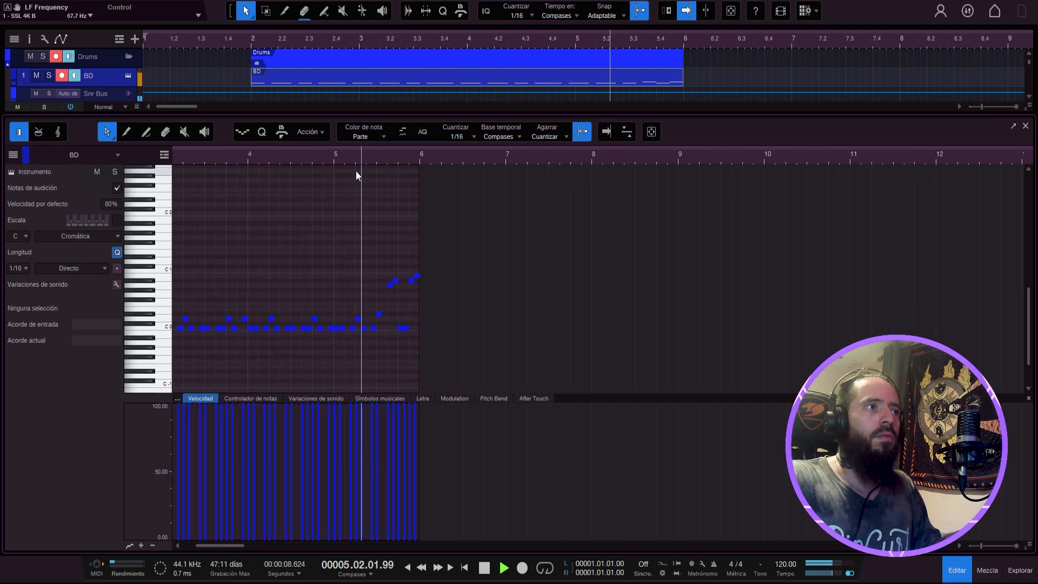
key("space")
left_click_drag(347, 160, 405, 154)
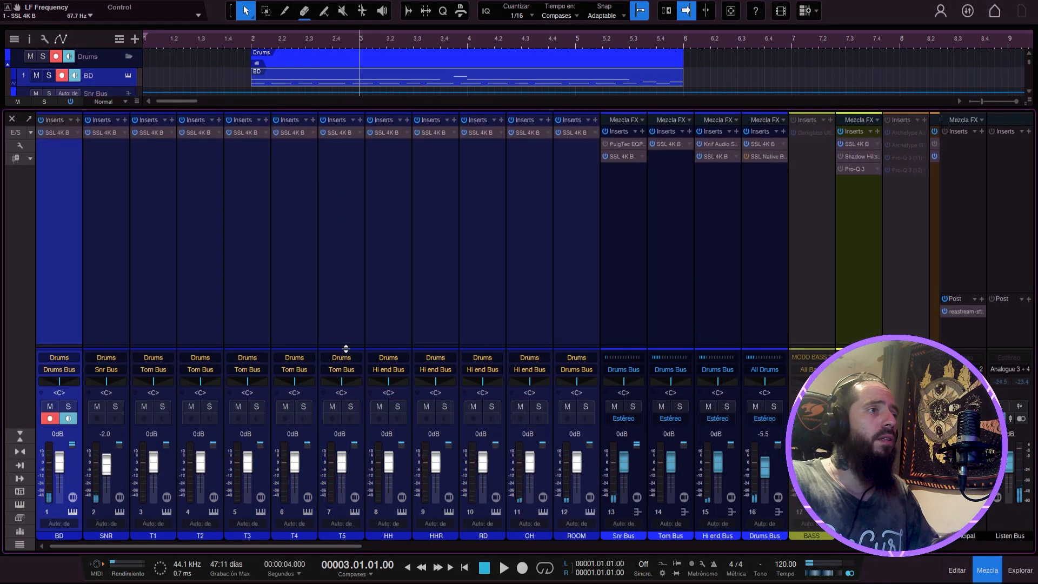
Enlarge the mixer faders and play the groove from bar 3 to check the drum channel and bus levels
left_click_drag(346, 348, 352, 188)
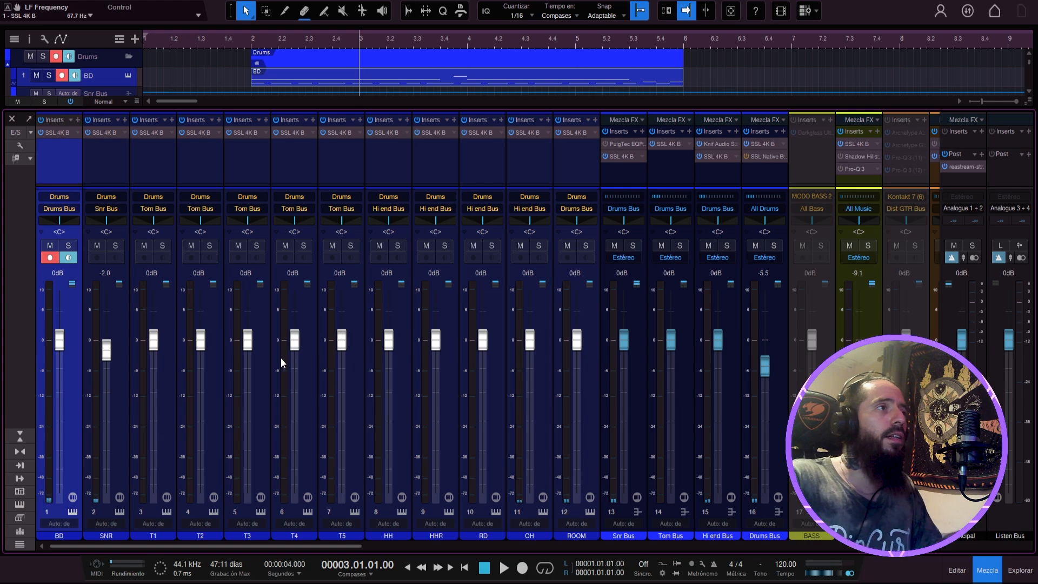
key("space")
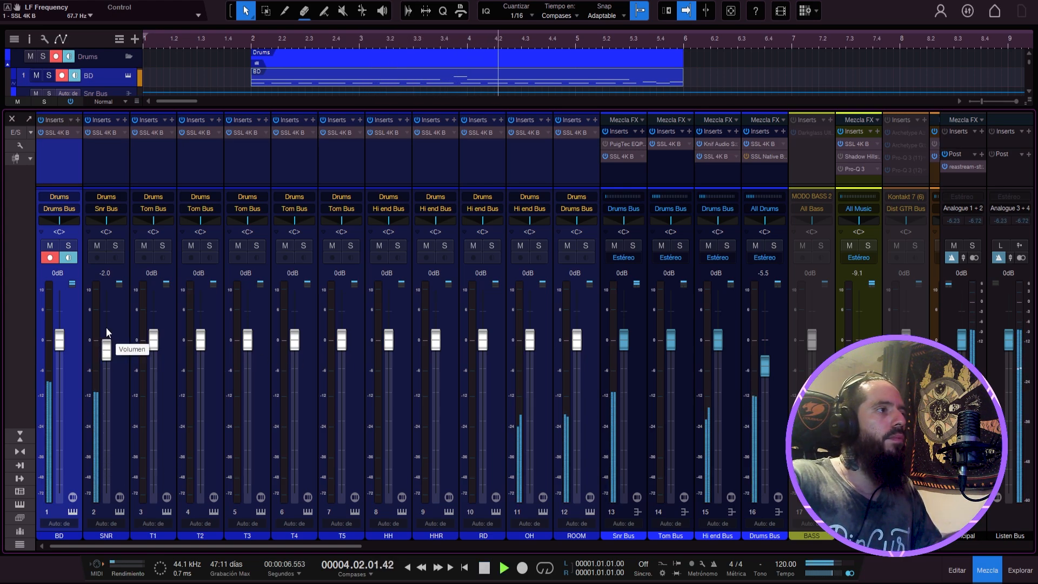
key("space")
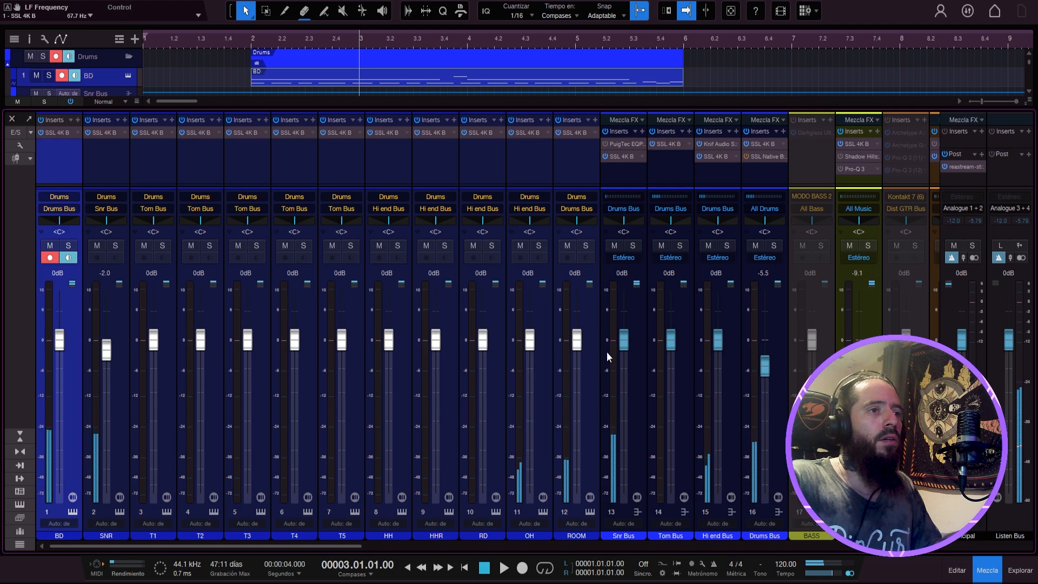
left_click(110, 161)
left_click(160, 161)
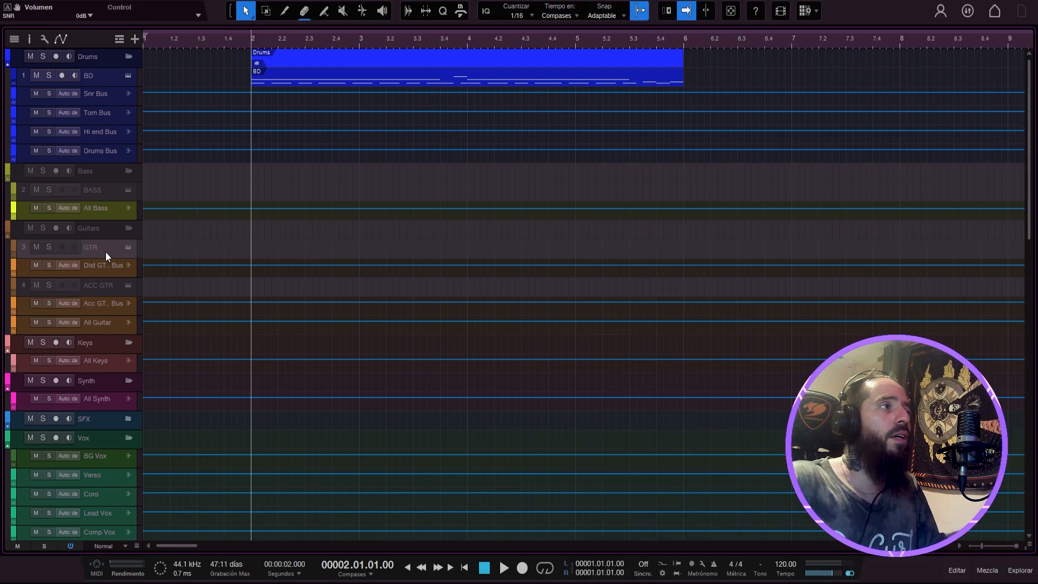
Enable the GTR track and open its Archetype Abasi and Archetype Gojira inserts in the mixer
right_click(105, 251)
left_click(189, 374)
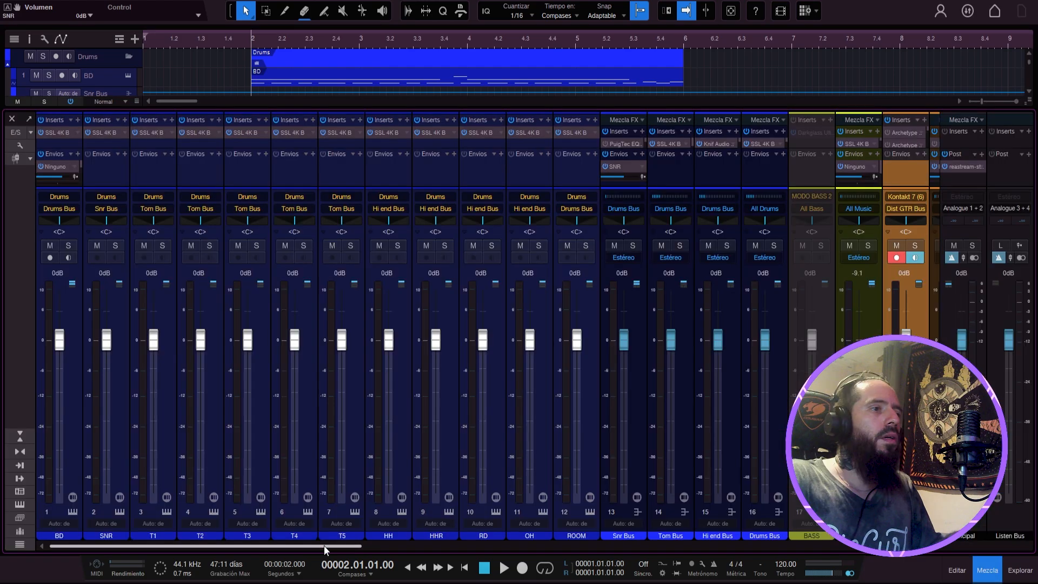
left_click_drag(323, 546, 484, 546)
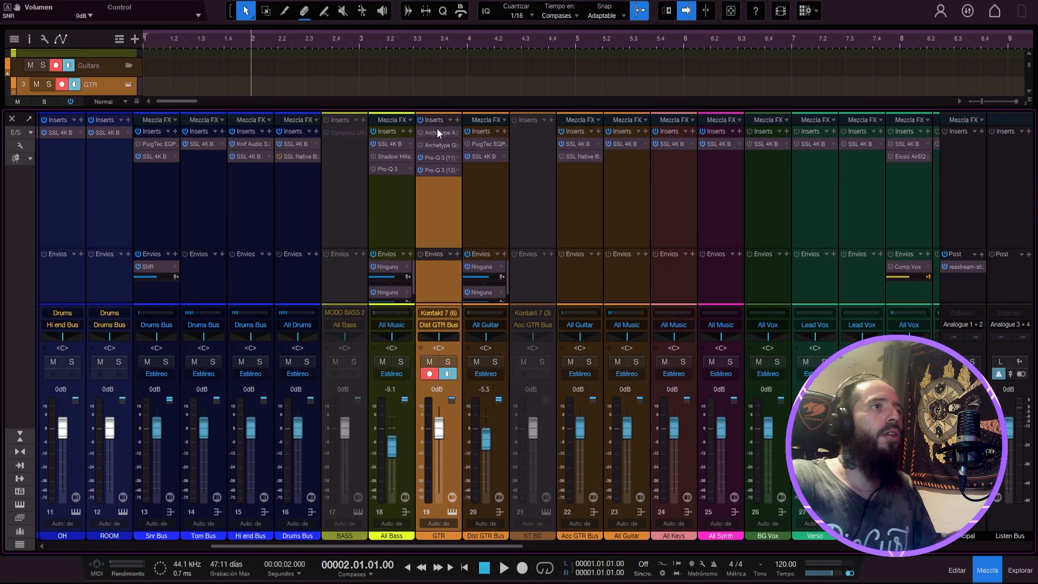
left_click(439, 129)
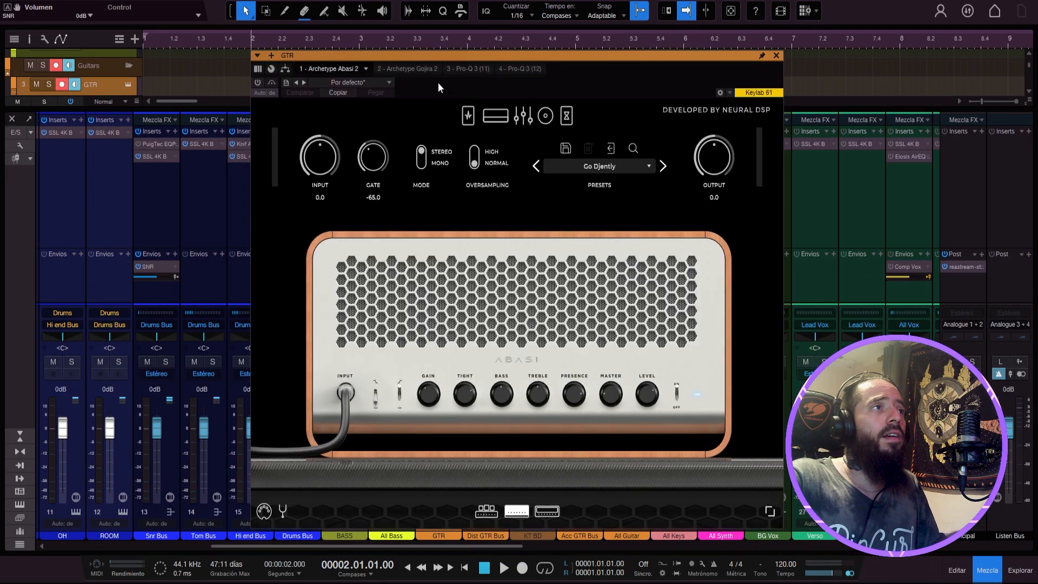
left_click(397, 66)
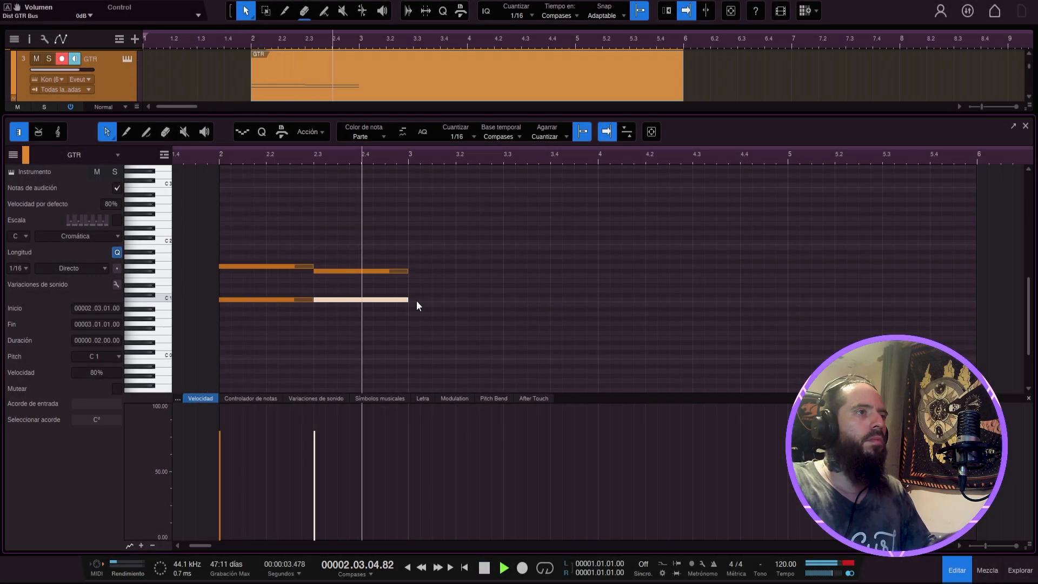
Fill bar 3 of the GTR part with a sixteenth-note riff on B0, C1 and D1, and play it back
key("space")
double_click(416, 300)
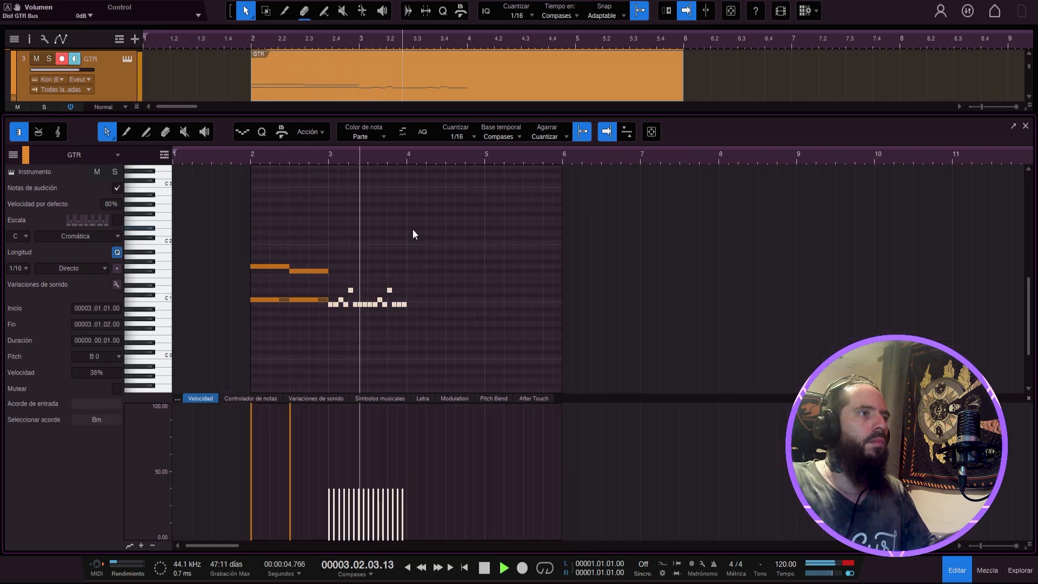
key("space")
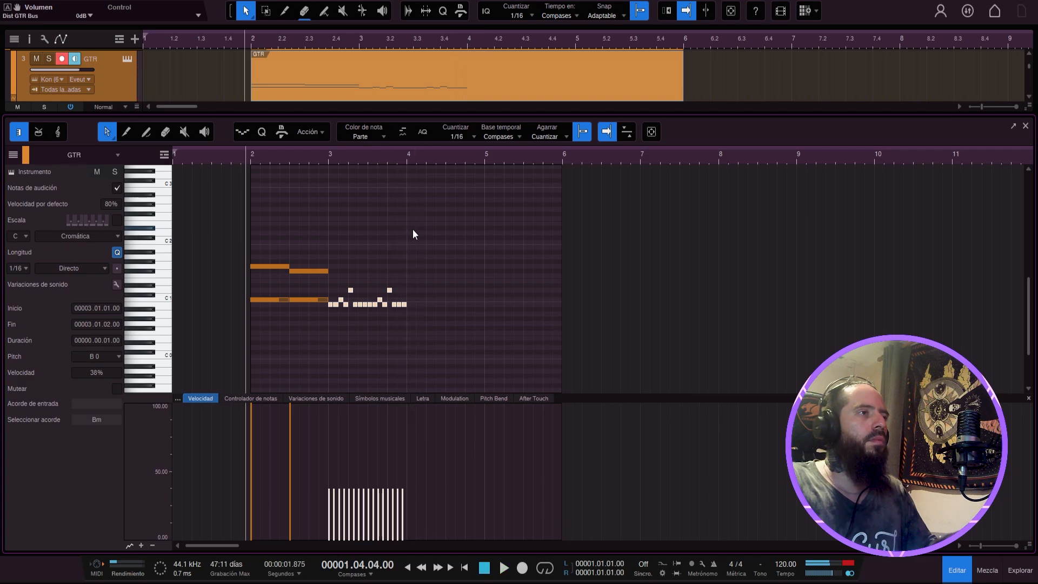
Set the velocity of the bar 3 riff notes to 40% and listen to the result
left_click_drag(367, 508, 371, 507)
key("space")
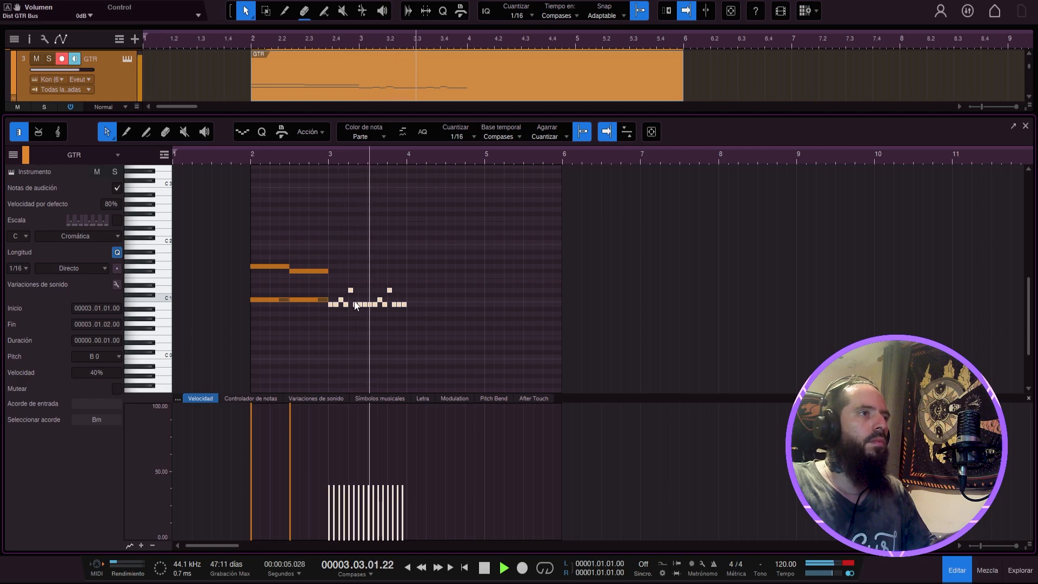
key("space")
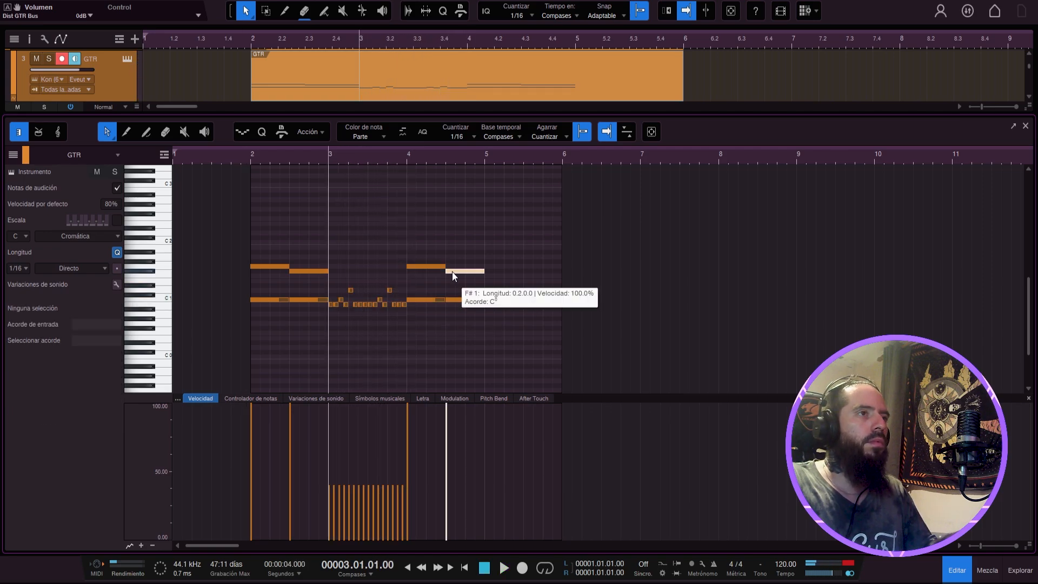
Repeat the bar 2 chords in bar 4 with the second chord raised to D1 and A1, and play them back
left_click_drag(452, 271, 453, 260)
left_click_drag(452, 300, 456, 258)
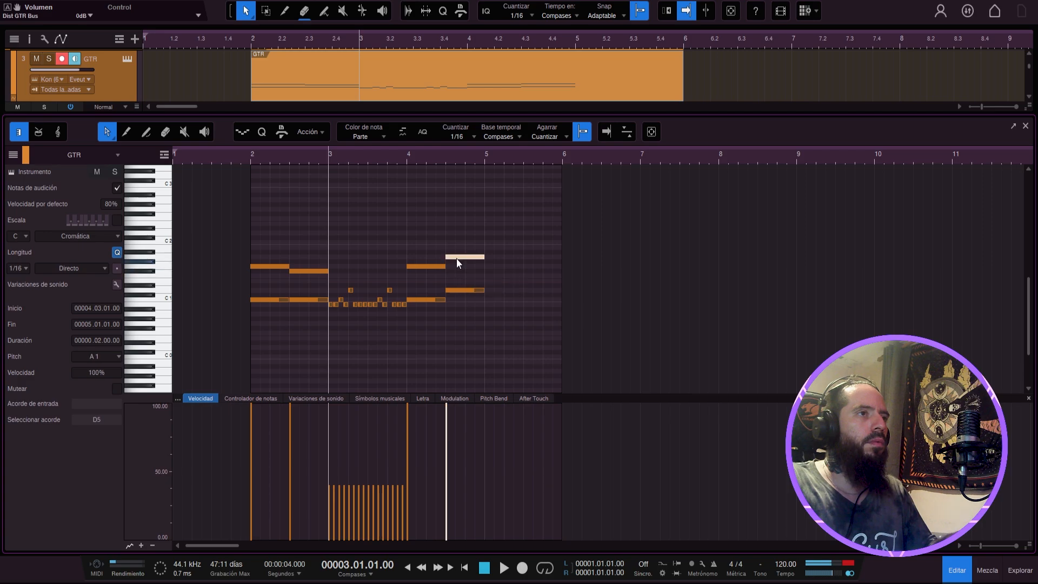
key("space")
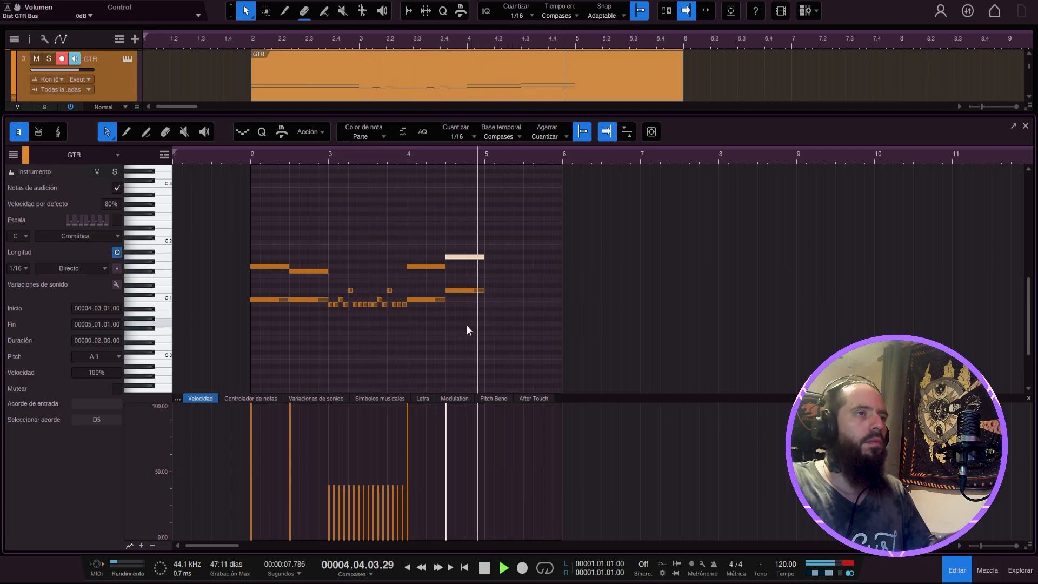
key("space")
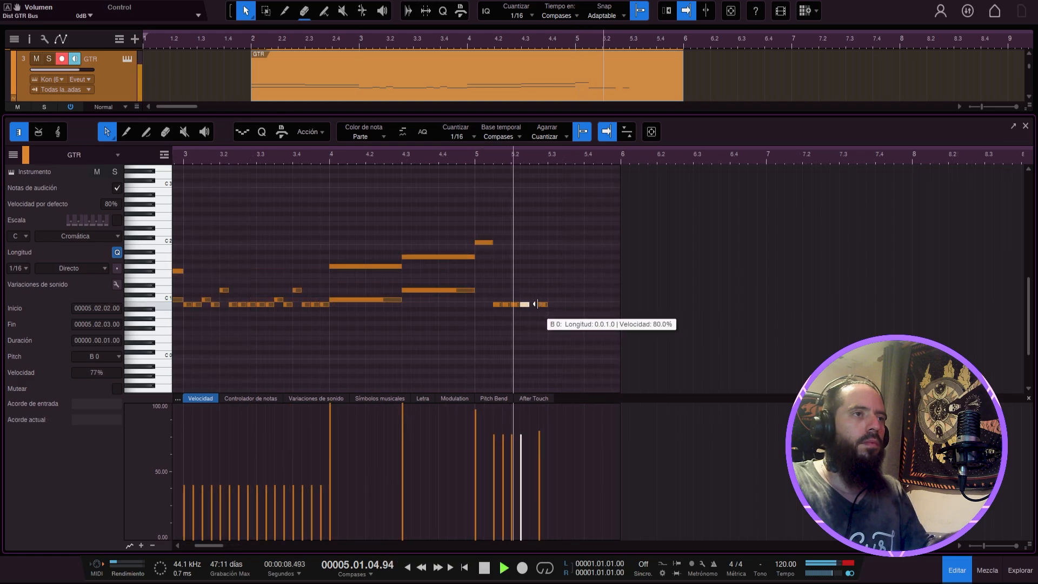
Complete bar 5 with short B0 notes and a long closing A-1 note, and play back the whole guitar part
key("space")
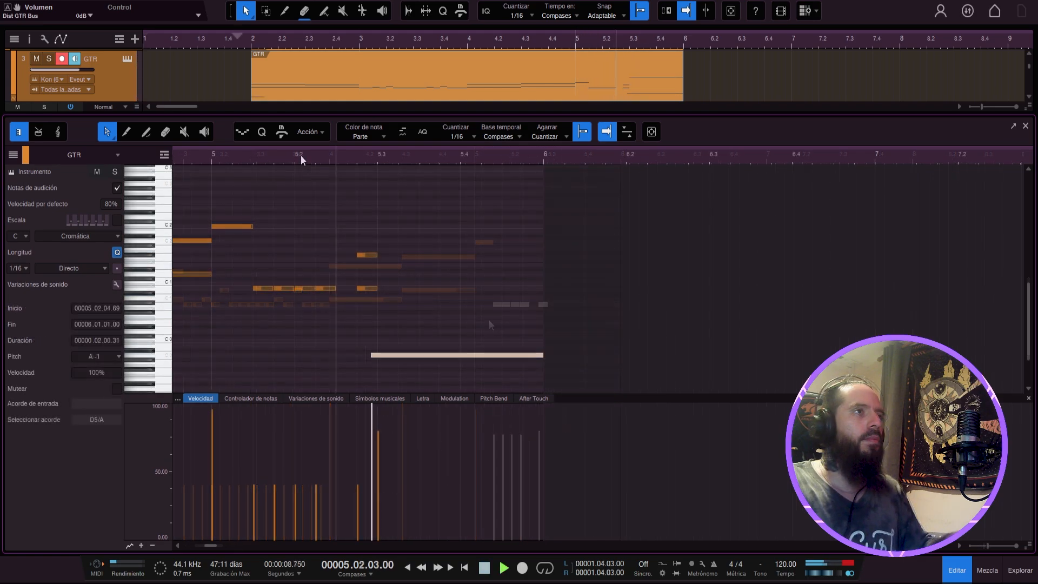
left_click_drag(301, 155, 443, 111)
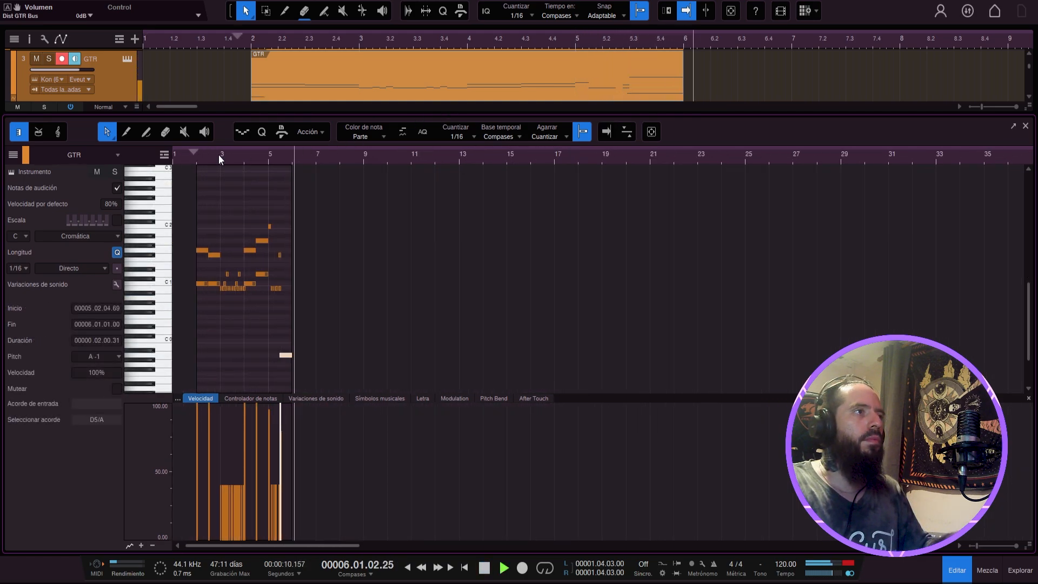
left_click(187, 157)
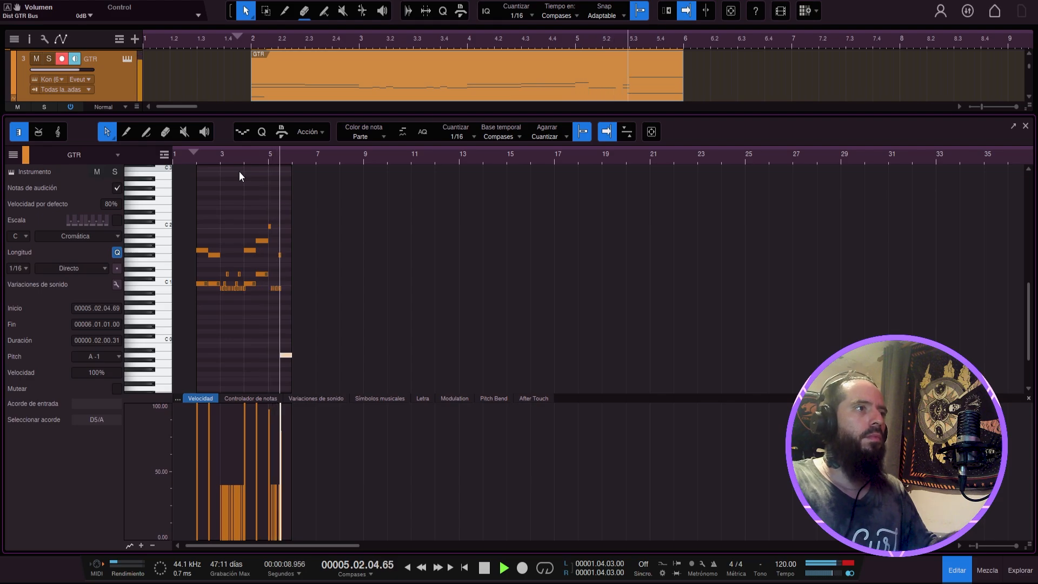
key("space")
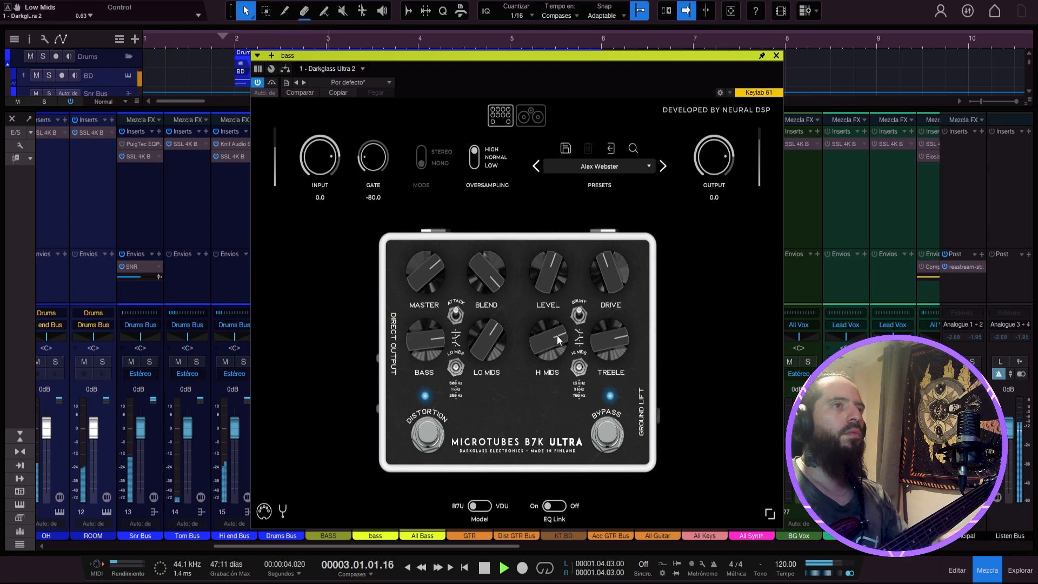
Close the bass plug-in, enable the Shadow Hills Mastering Compressor on the All Bass bus and load its 04 Bass Fingered preset
left_click(775, 56)
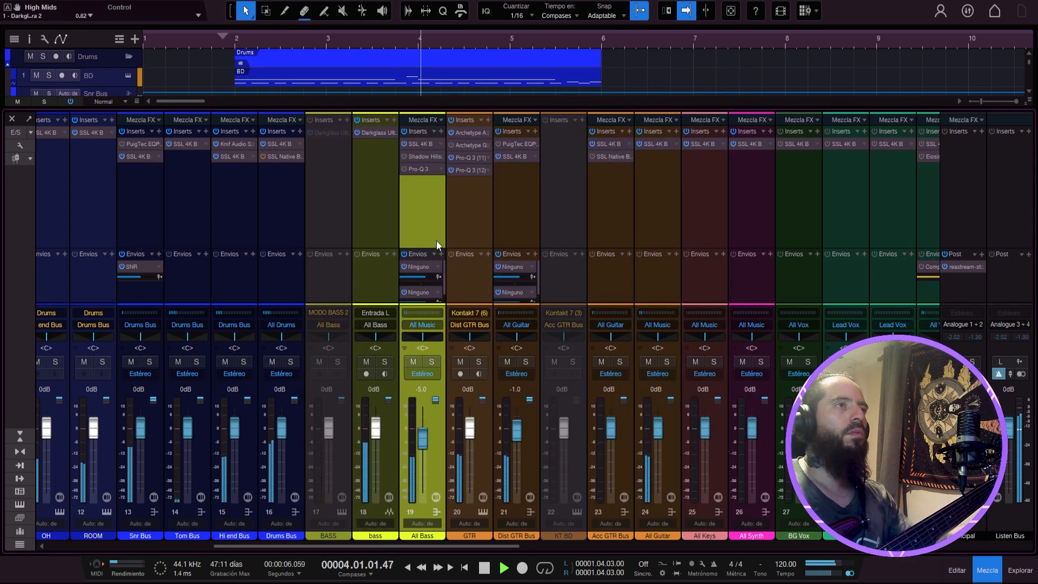
left_click(421, 156)
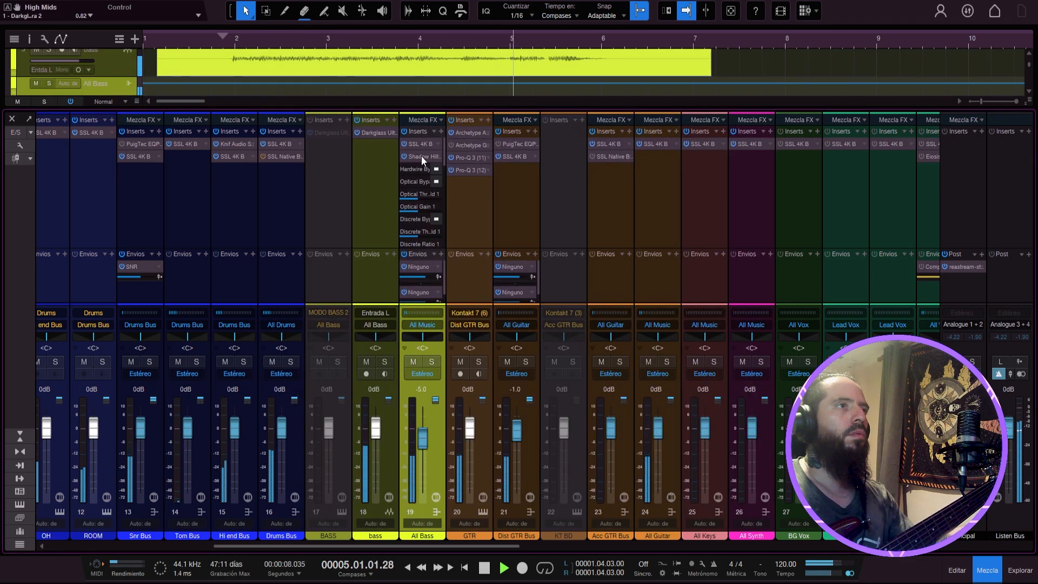
left_click(422, 156)
left_click(421, 155)
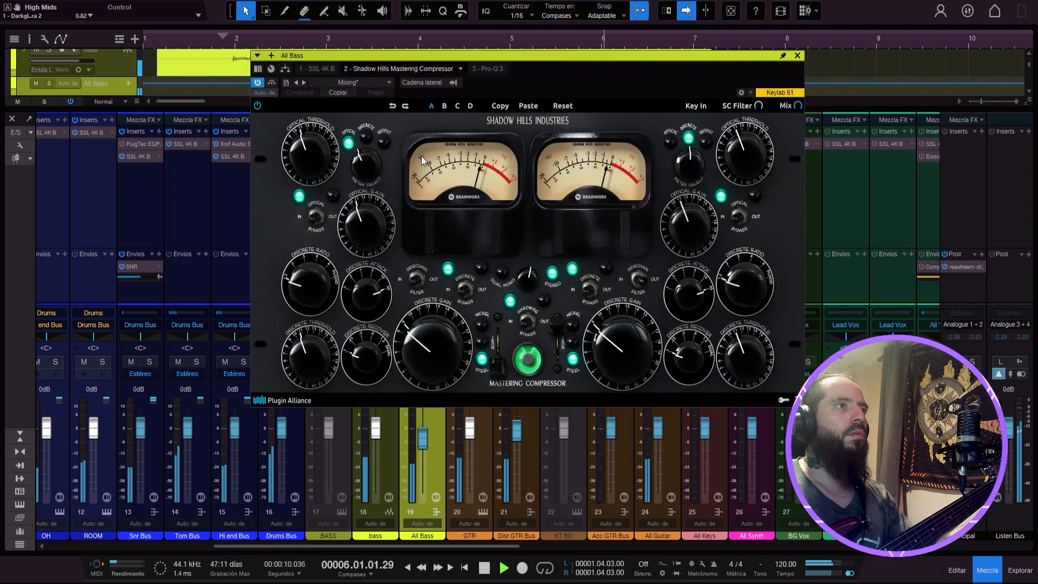
key("space")
left_click(349, 84)
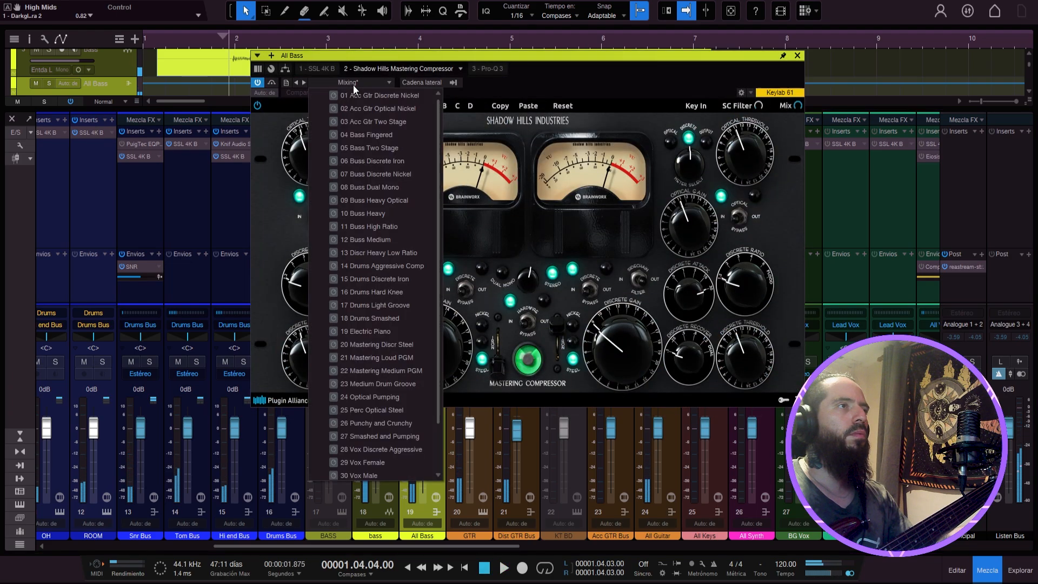
left_click(380, 135)
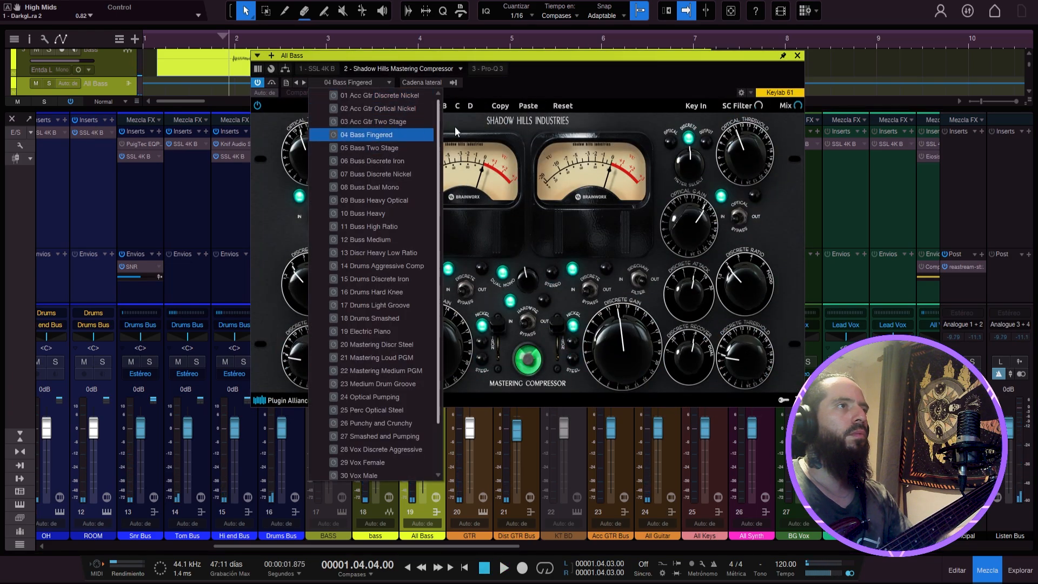
left_click(797, 55)
Set the All Bass fader to -7.0 dB and the Dist GTR Bus fader to -0.5 dB, and close the mixer
left_click_drag(423, 437, 432, 392)
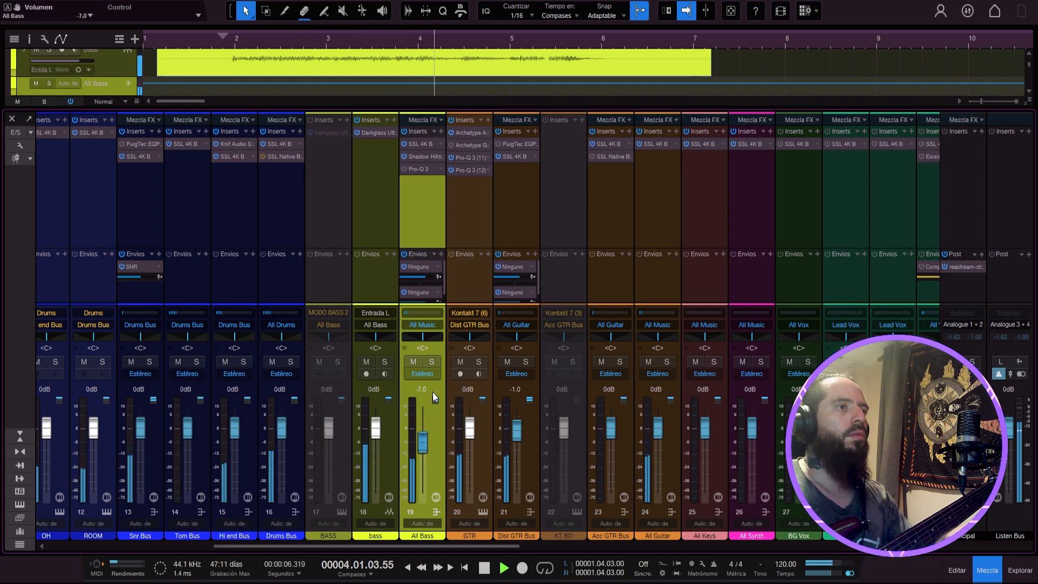
left_click_drag(518, 429, 520, 400)
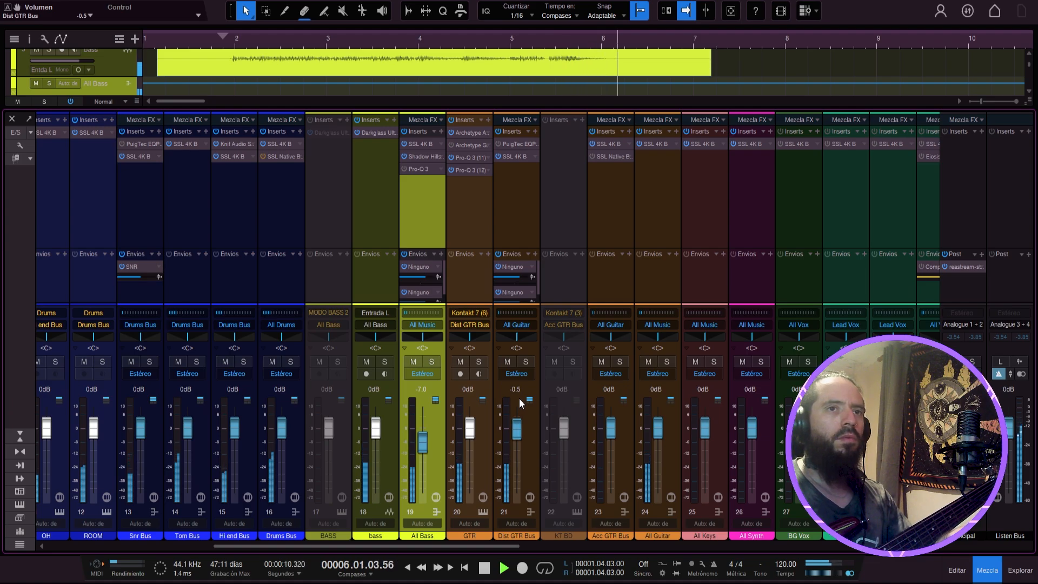
key("space")
key("F3")
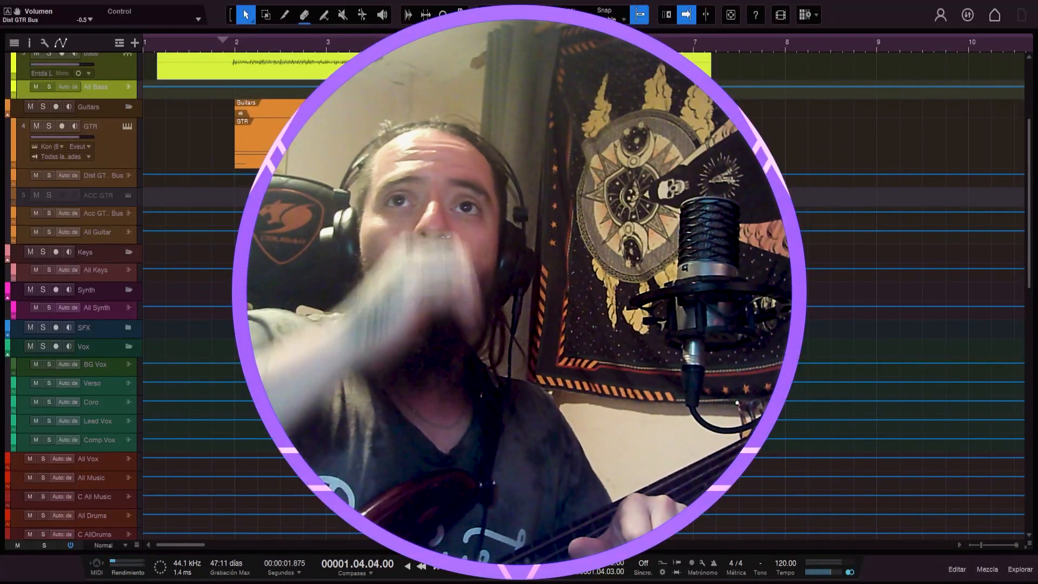